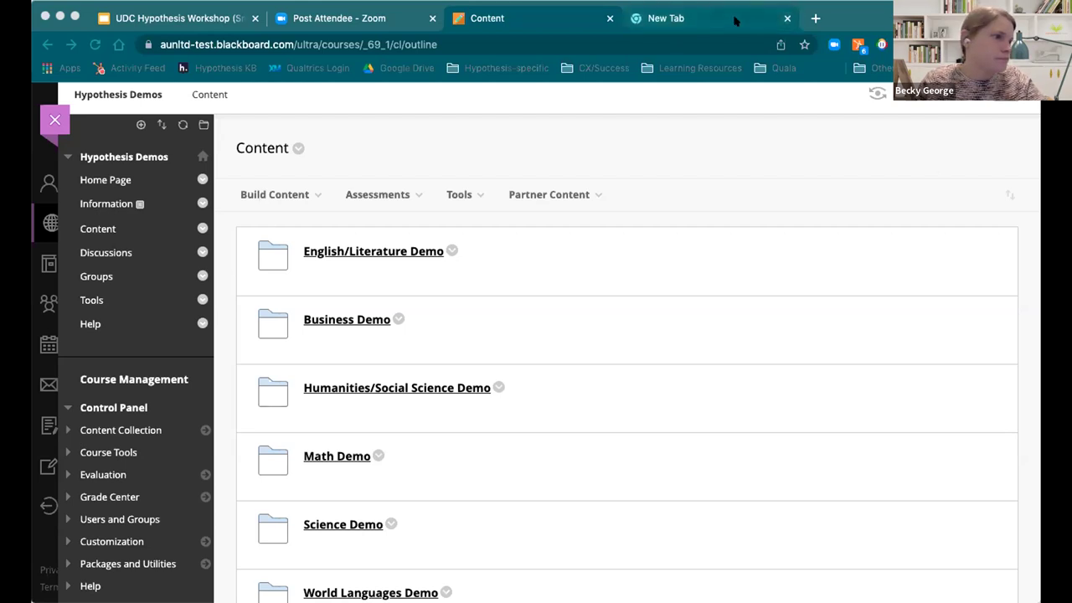
pyautogui.press('super+4')
pyautogui.write('https://aunltd-test.blackboard.com/ultra/courses/_30_1/cl/outline')
pyautogui.press('Return')
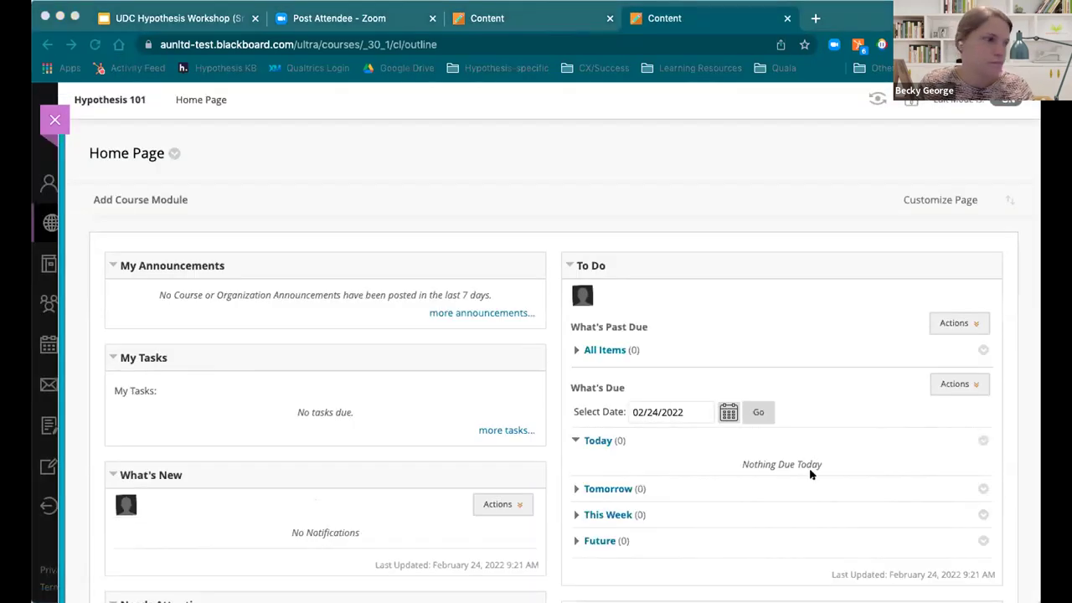
pyautogui.click(121, 97)
pyautogui.click(174, 153)
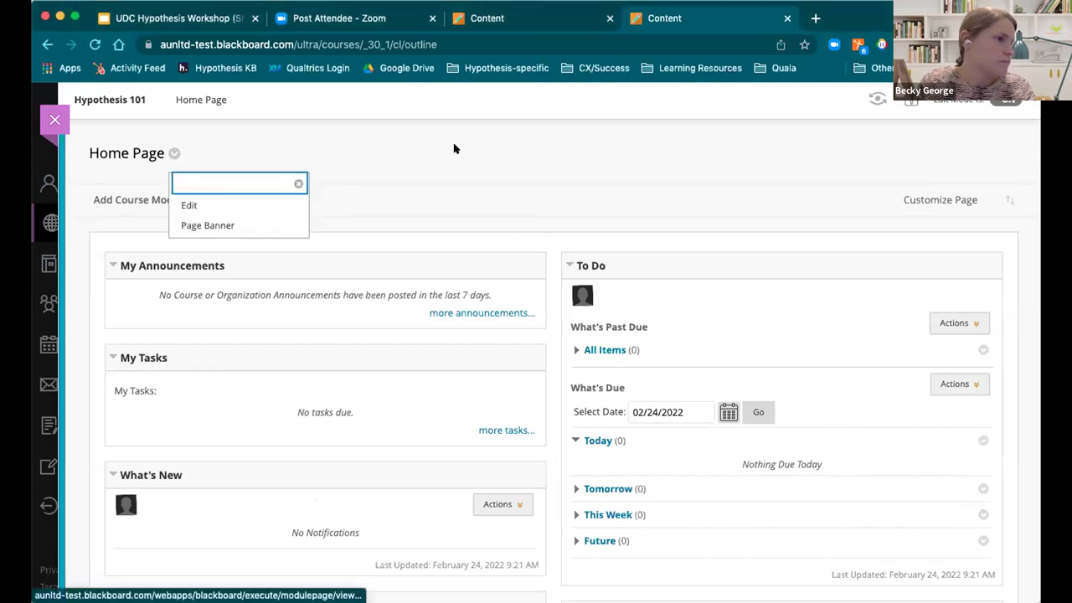
pyautogui.click(53, 118)
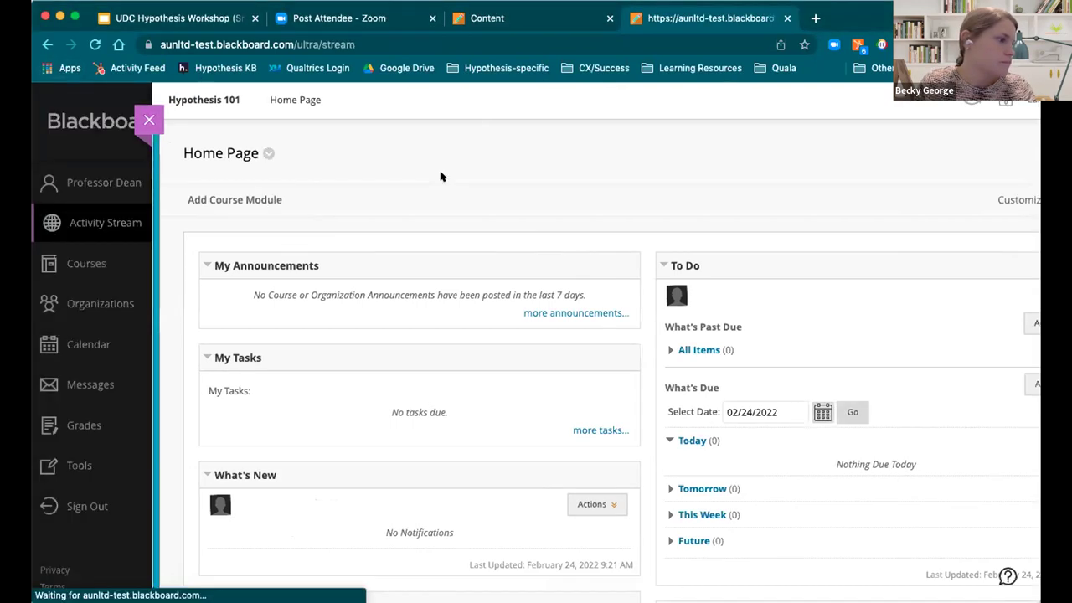
pyautogui.click(70, 264)
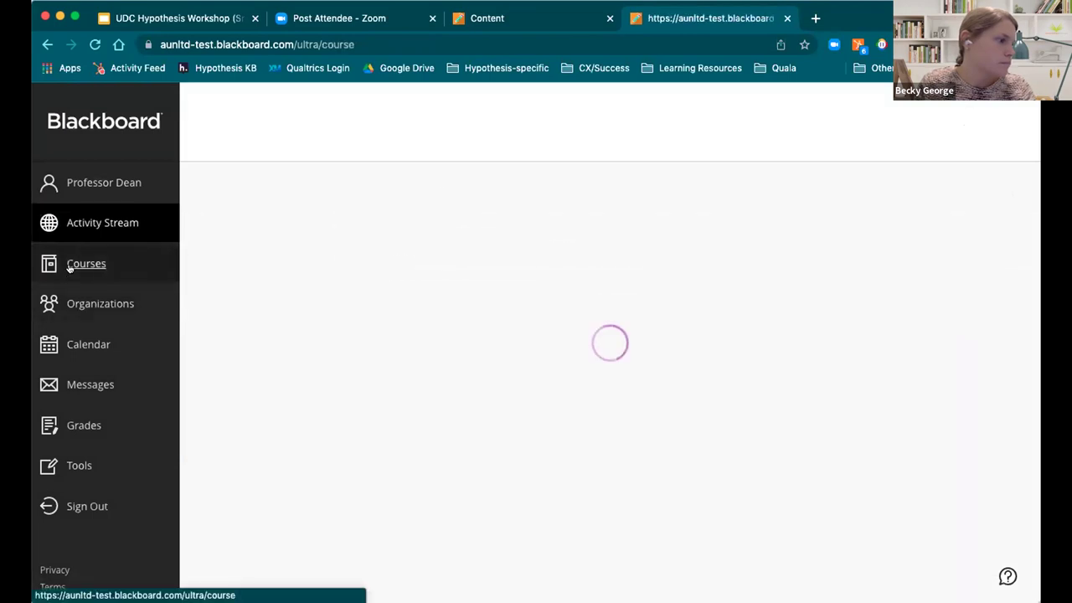
pyautogui.scroll(-5, 728, 400)
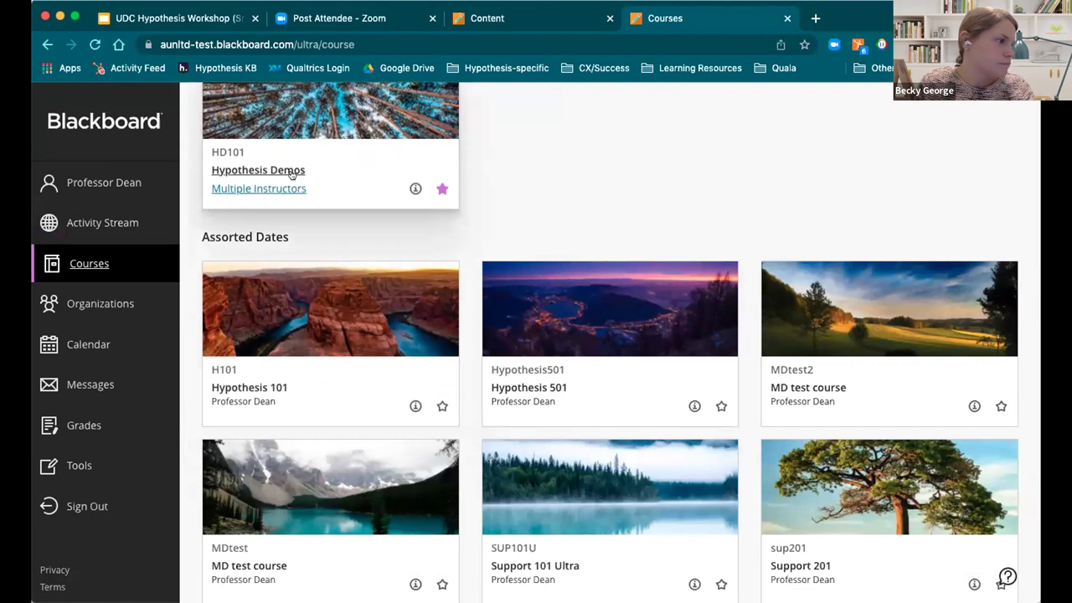
pyautogui.click(253, 385)
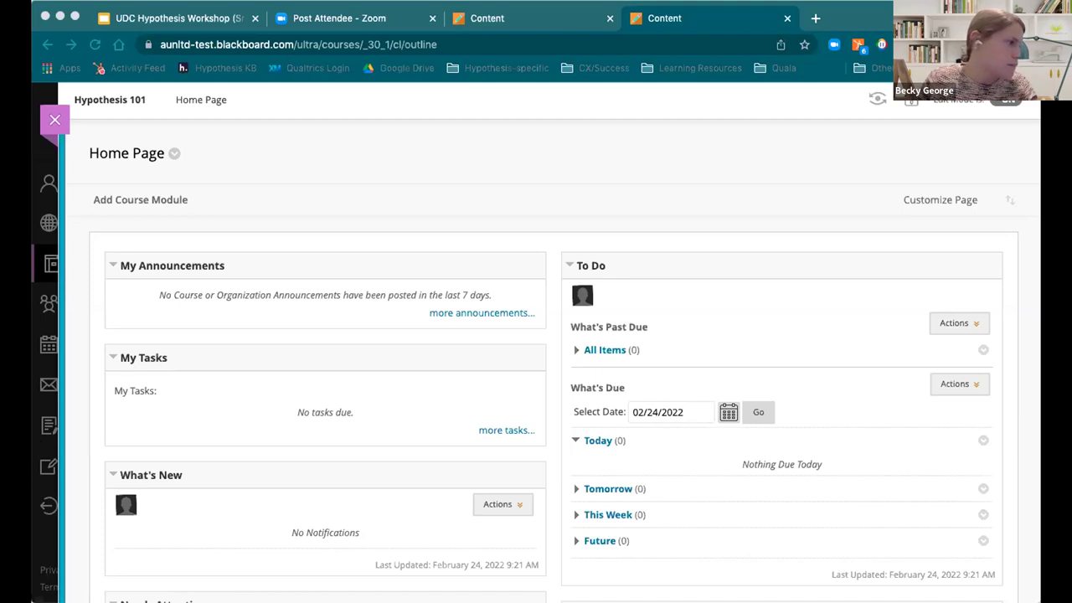
pyautogui.click(53, 121)
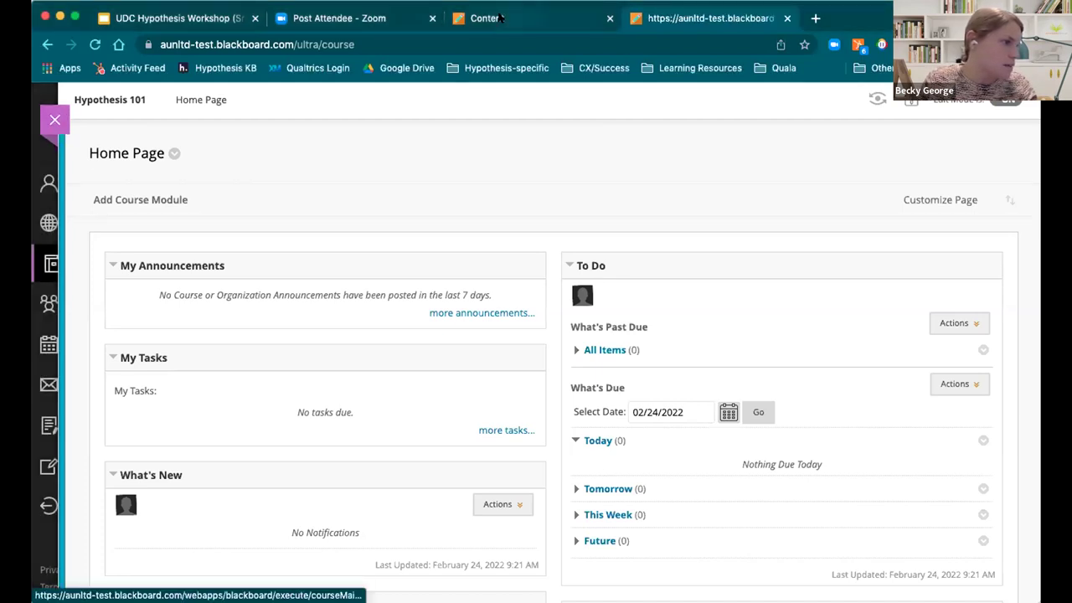
# - In the Hypothesis Demos course content, start a new Hypothesis (Prod) item named "7 Ways to Retain More of Every Book You Read"
pyautogui.click(503, 18)
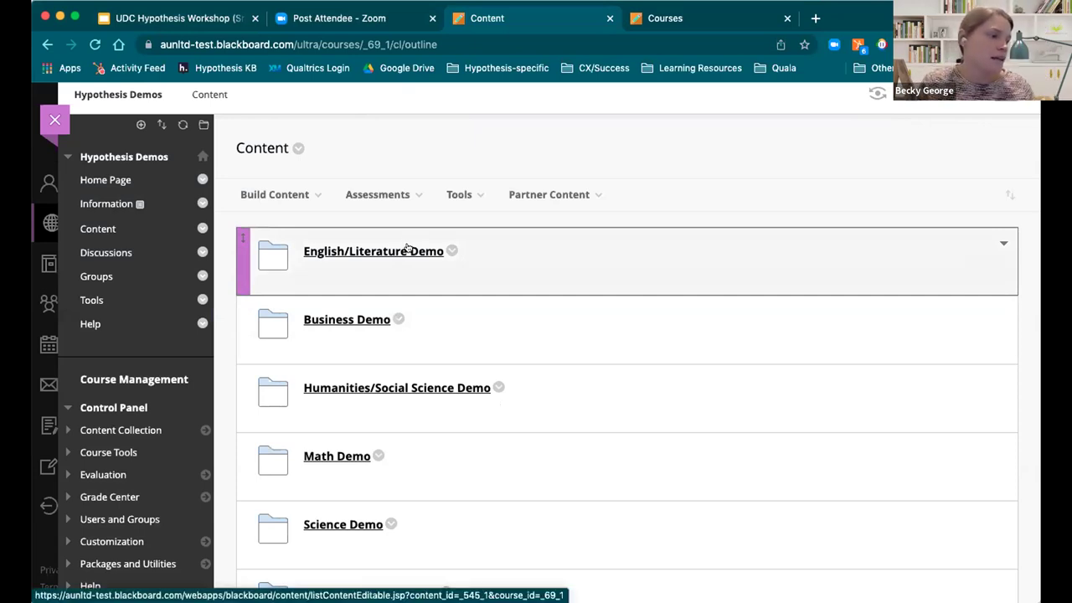
pyautogui.scroll(-3, 408, 248)
pyautogui.scroll(3, 399, 261)
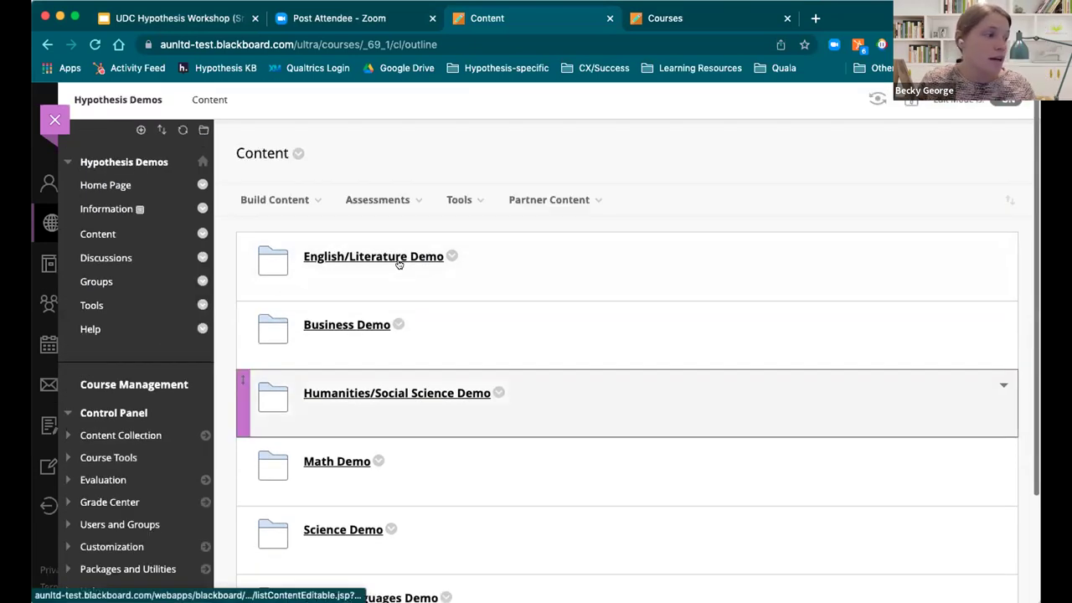
pyautogui.click(300, 203)
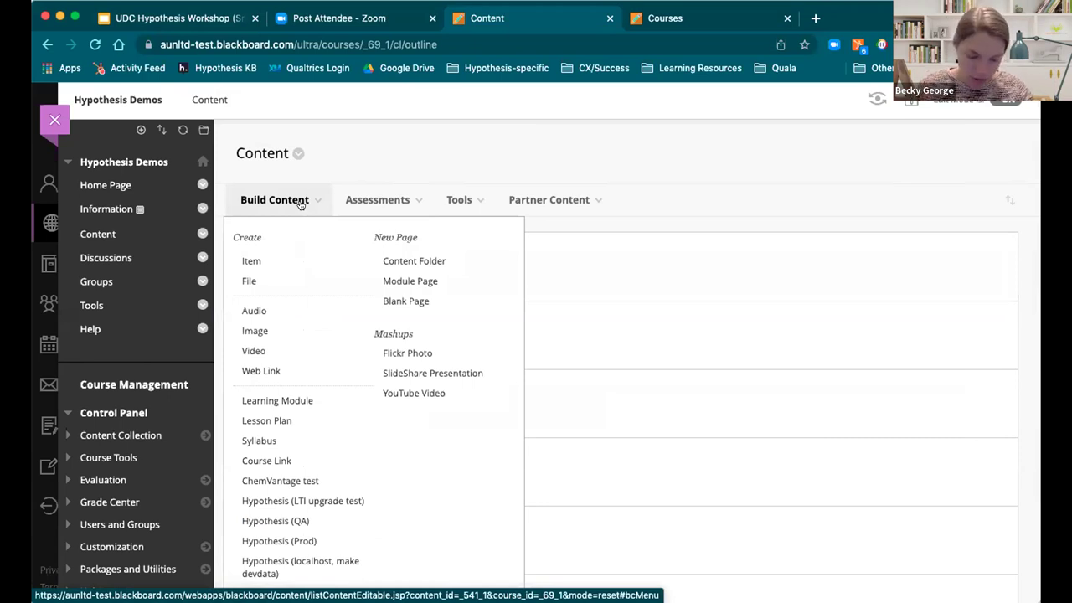
pyautogui.click(282, 201)
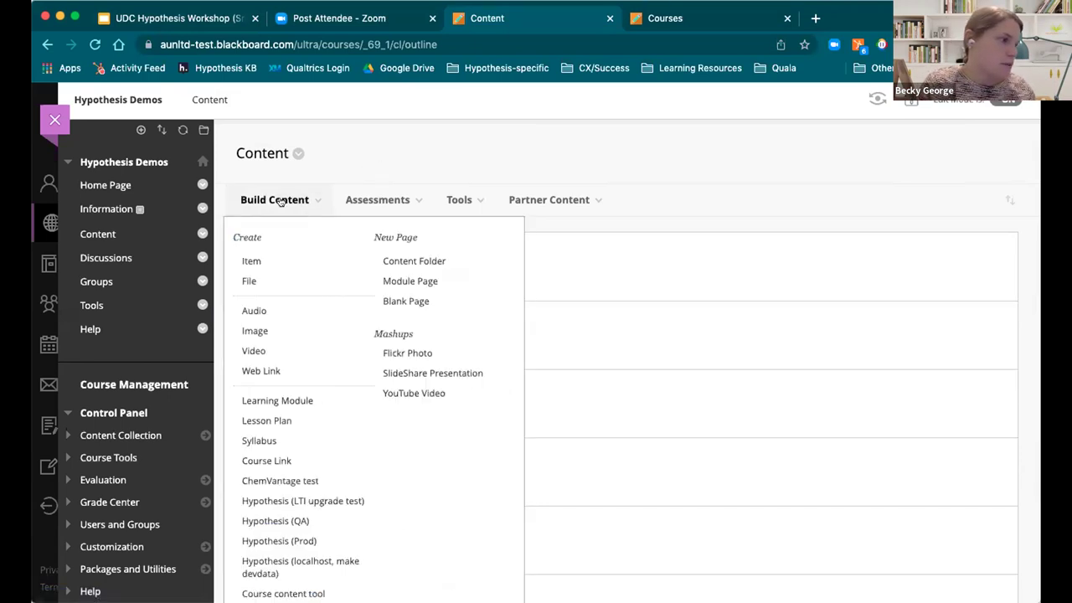
pyautogui.scroll(-2, 283, 303)
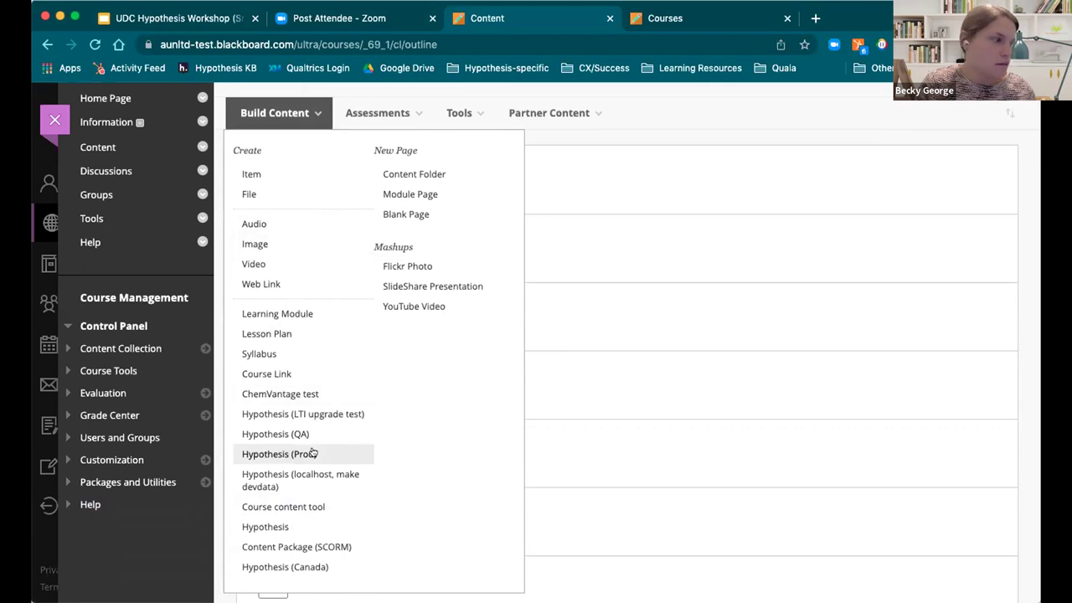
pyautogui.click(312, 453)
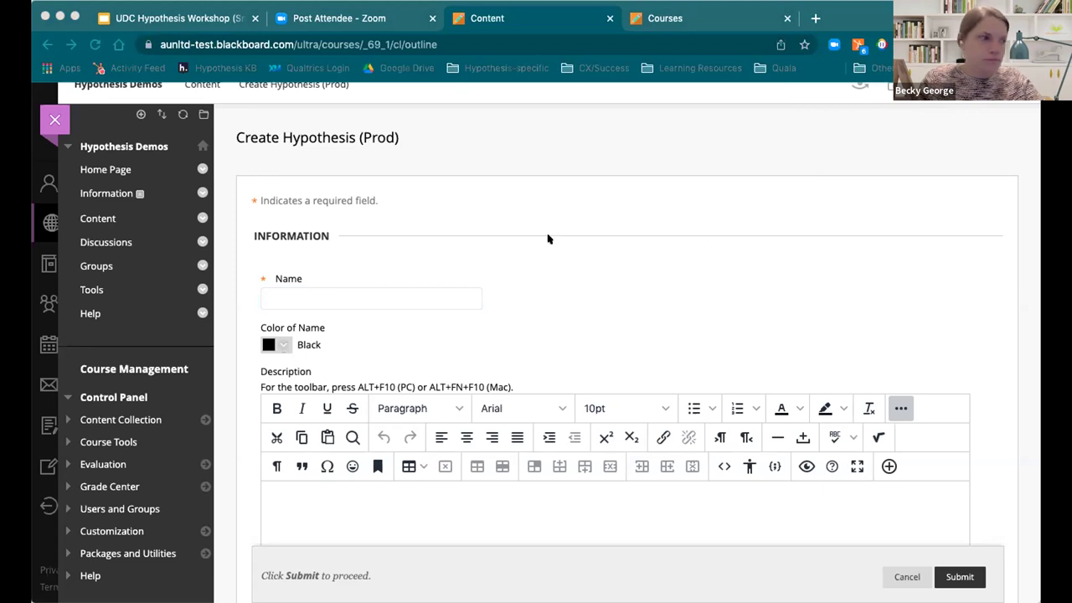
pyautogui.click(311, 291)
pyautogui.write('7 Ways to Retain More of Every Book You Read')
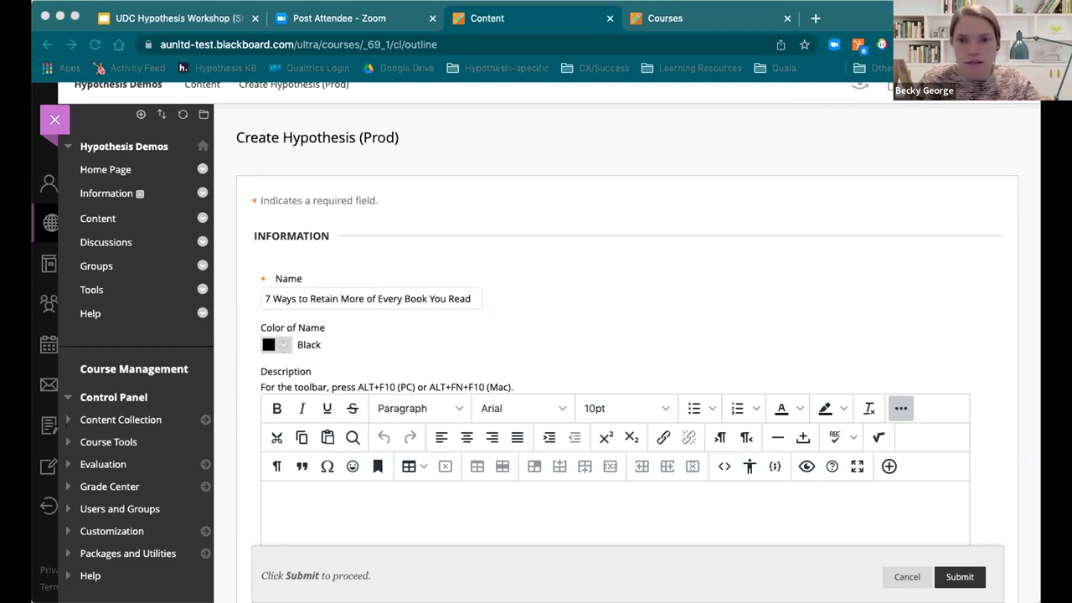
# - Add a bulleted description: read the article, create two original annotations, reply to two peers, and optionally annotate with images, GIFs or videos
pyautogui.scroll(-3, 390, 399)
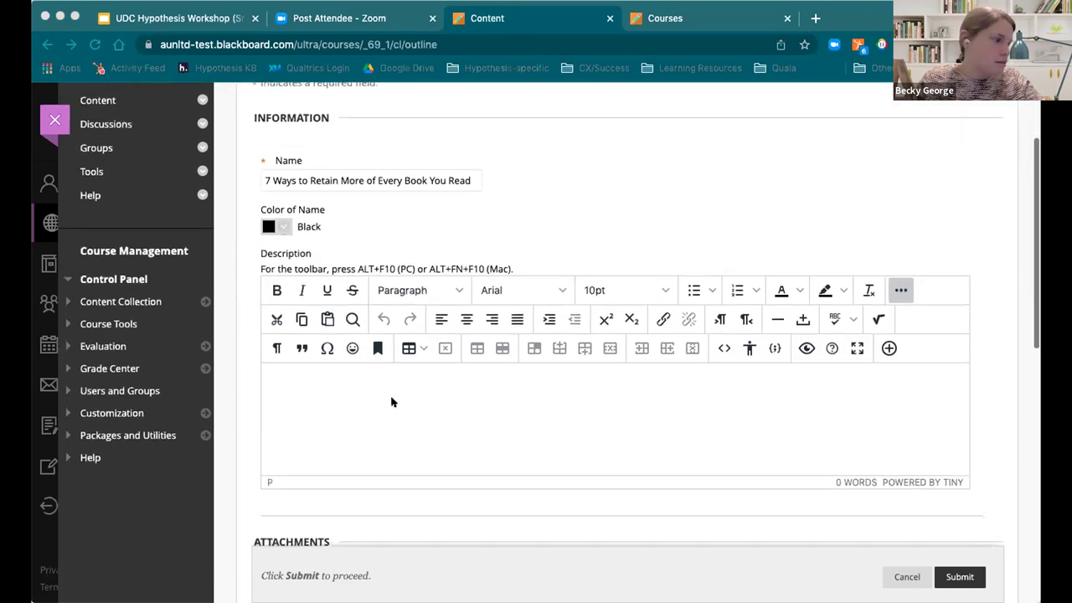
pyautogui.click(372, 398)
pyautogui.click(372, 399)
pyautogui.write('Read the article. Create two original annotations. Reply to two of your peers. If you feel proficient at annotating, you can annotate with images, GIFs or videos. Check out this article which explains how to do this.')
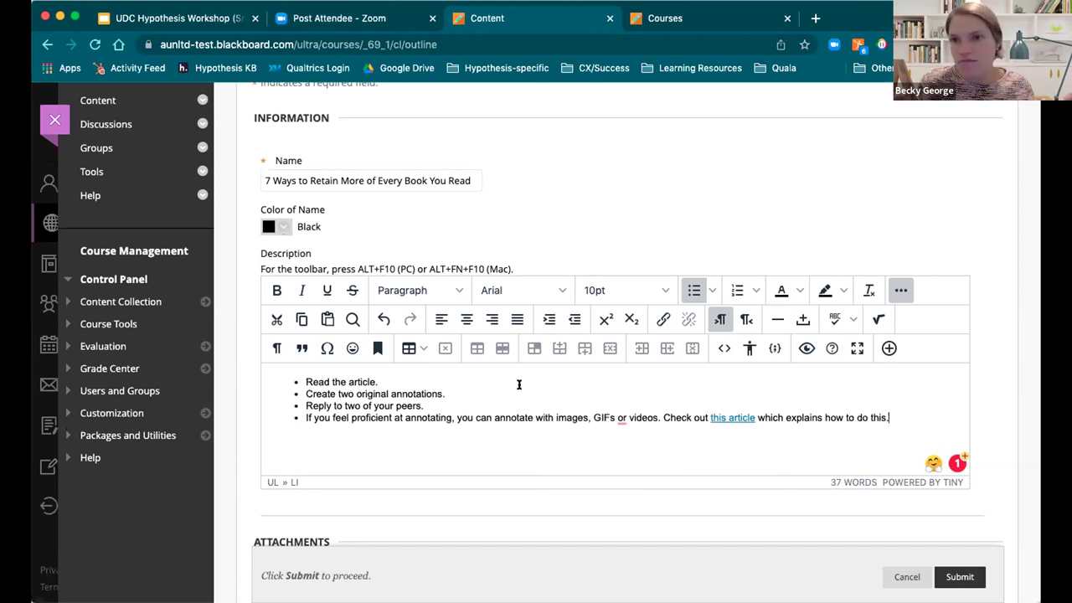
# - Enable evaluation for the item with 10 points possible and submit it
pyautogui.scroll(-5, 519, 385)
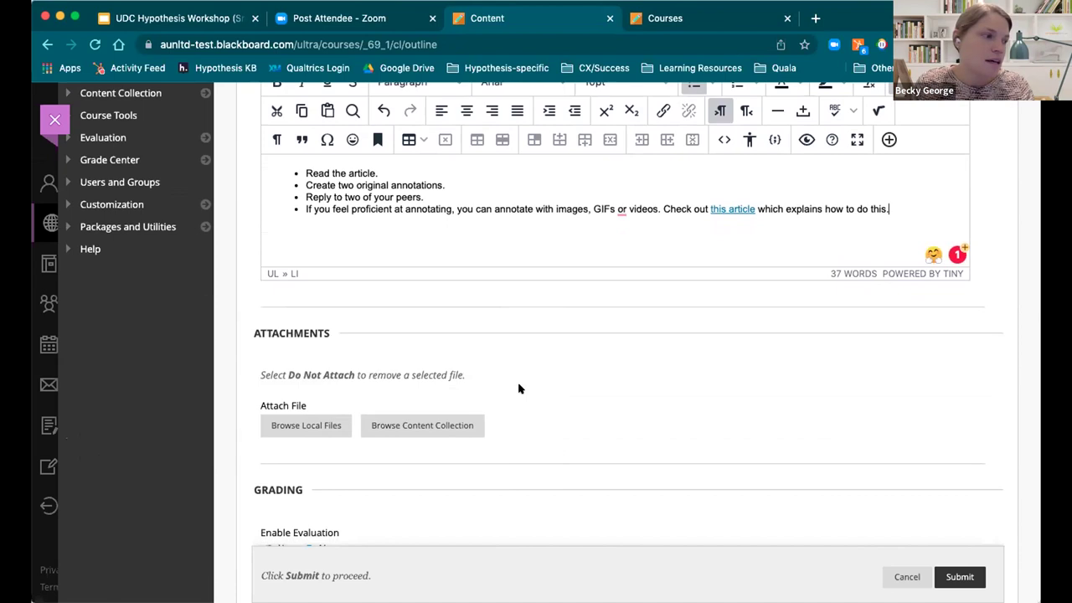
pyautogui.scroll(-8, 519, 388)
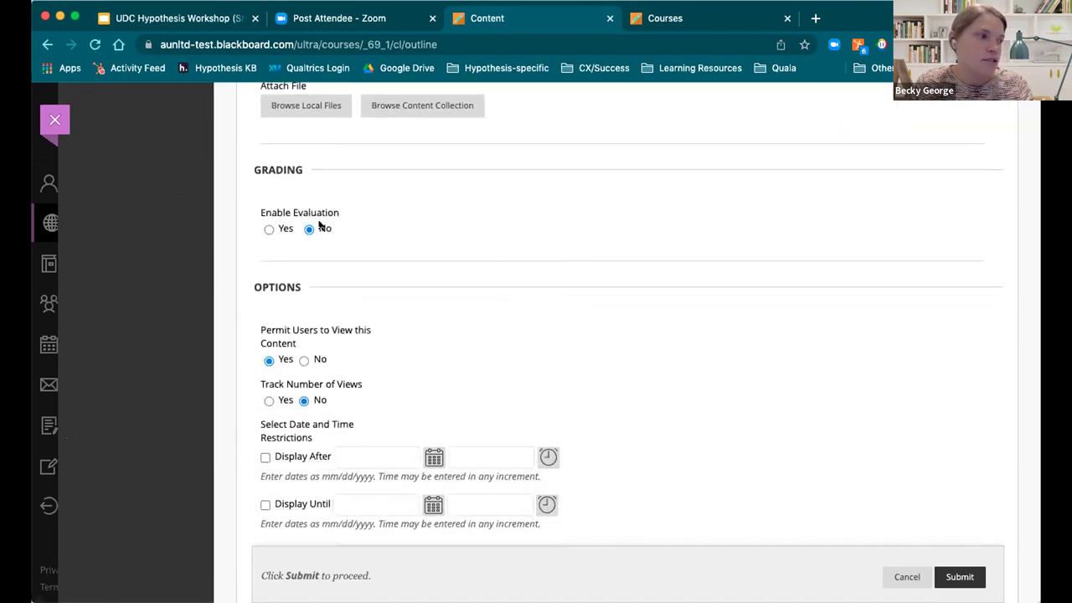
pyautogui.click(268, 228)
pyautogui.click(286, 296)
pyautogui.write('10')
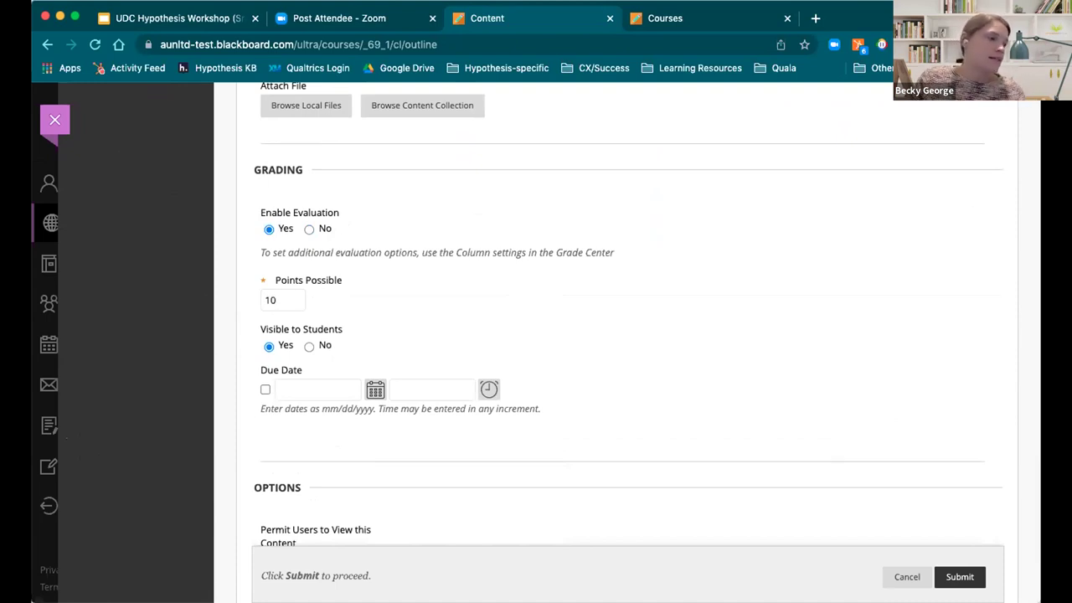
pyautogui.scroll(-5, 431, 373)
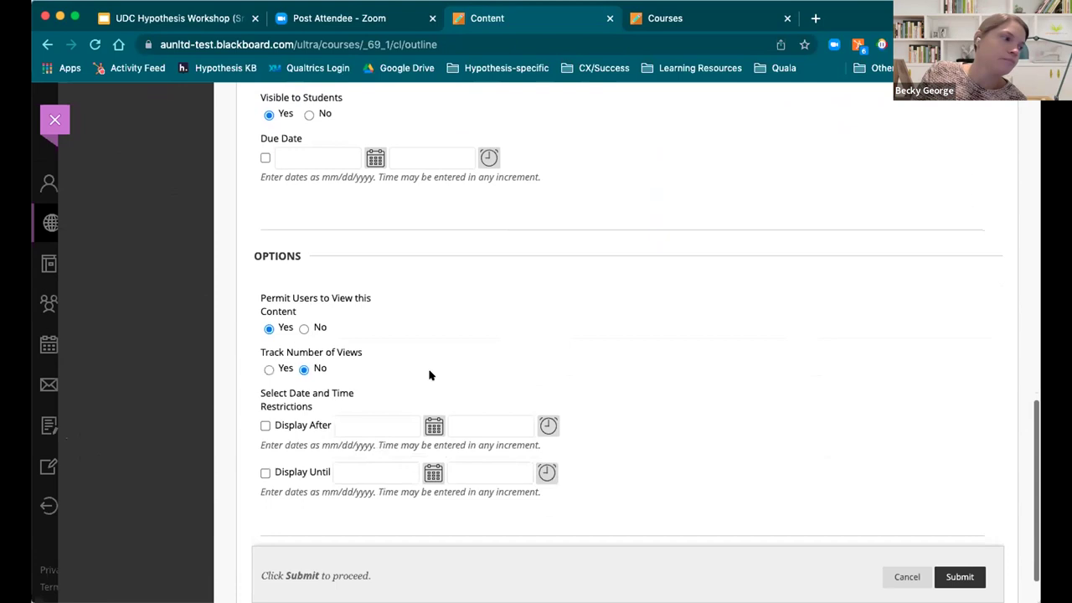
pyautogui.scroll(-1, 430, 375)
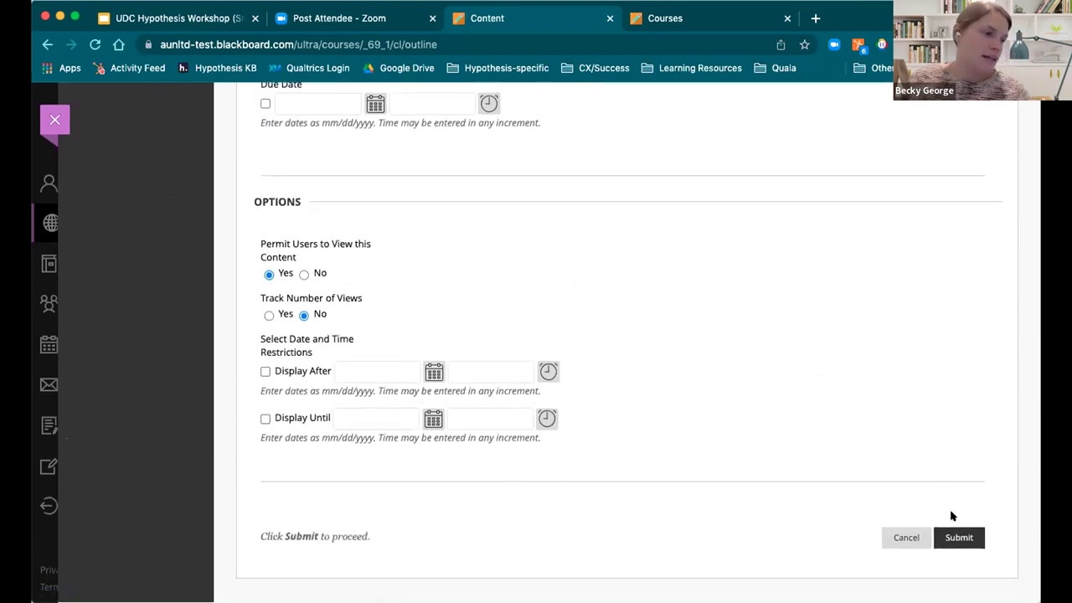
pyautogui.click(957, 537)
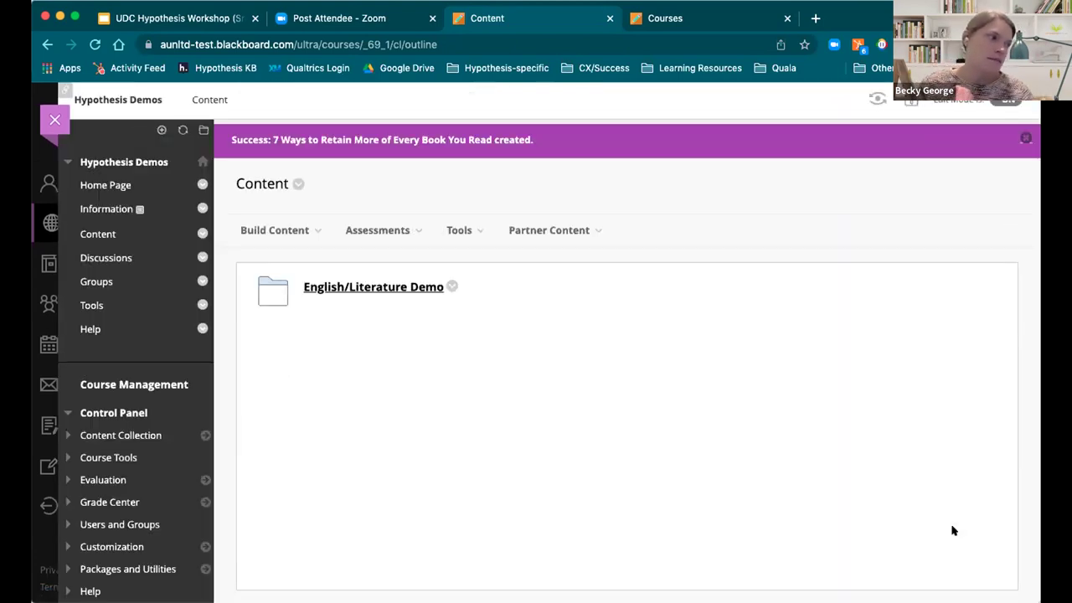
pyautogui.scroll(-5, 952, 530)
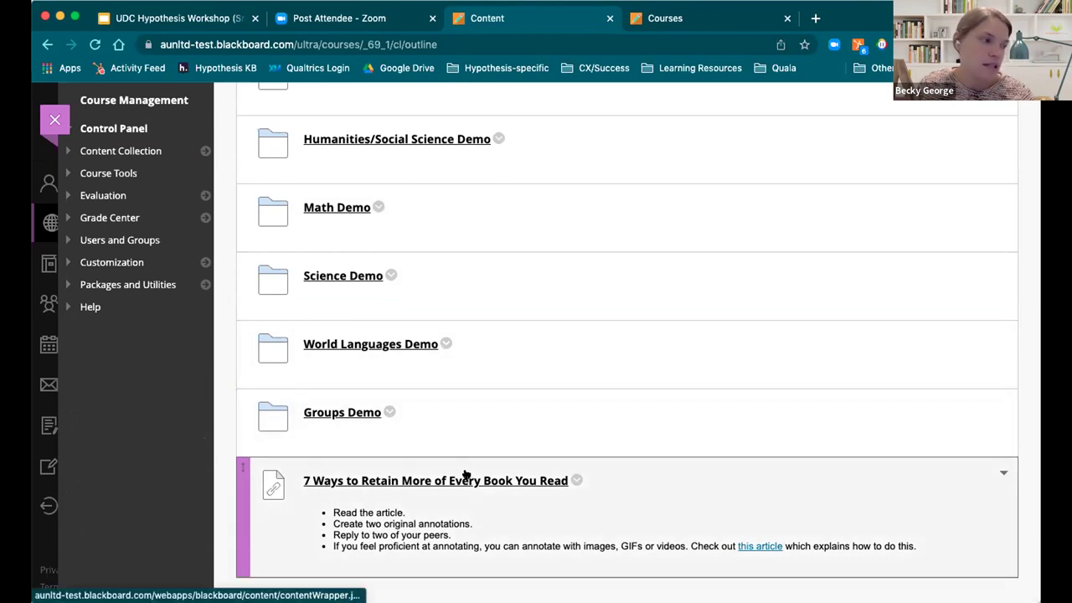
pyautogui.click(466, 480)
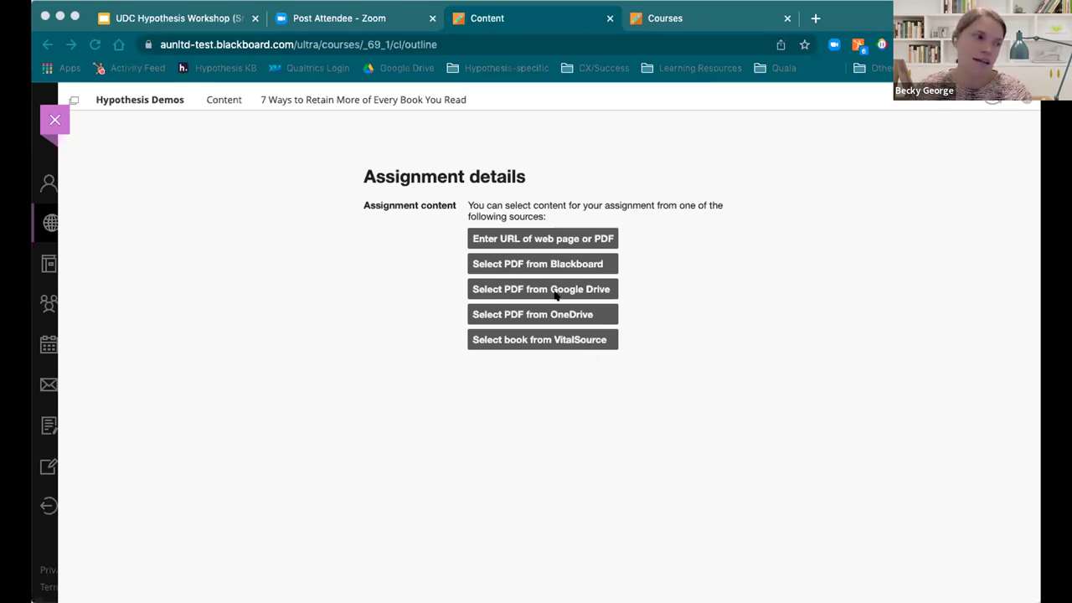
pyautogui.click(574, 237)
pyautogui.write('https://jamesclear.com/reading-comprehension-strategies')
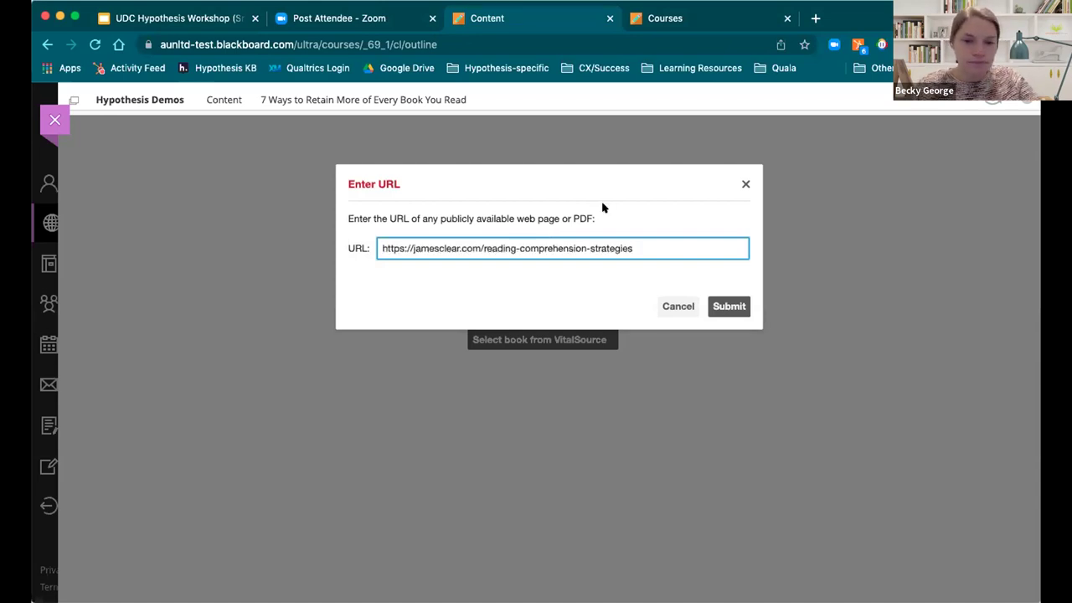
pyautogui.press('super+Tab')
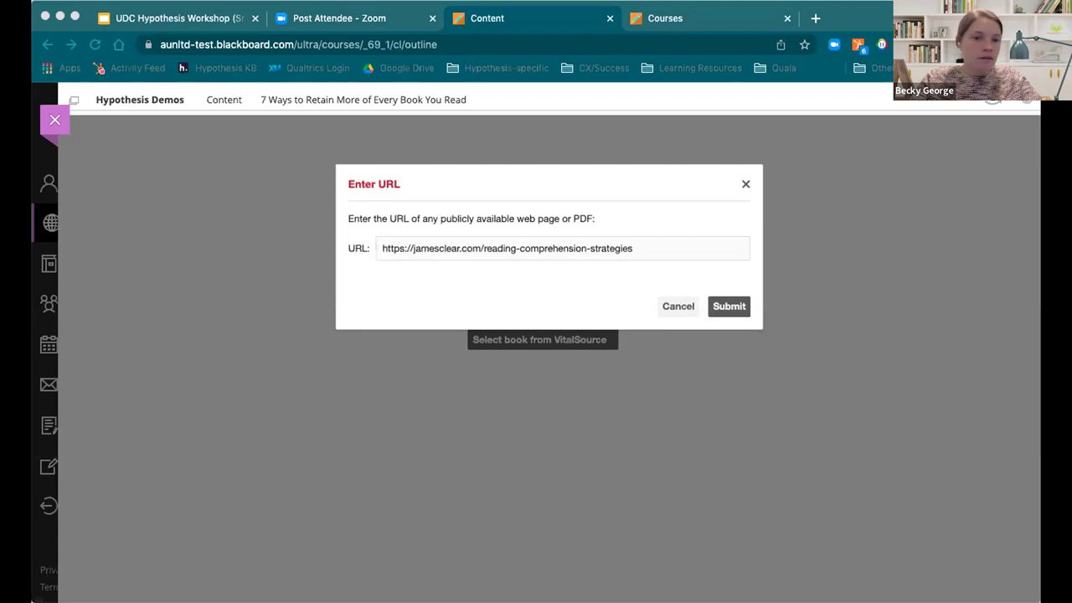
pyautogui.click(748, 304)
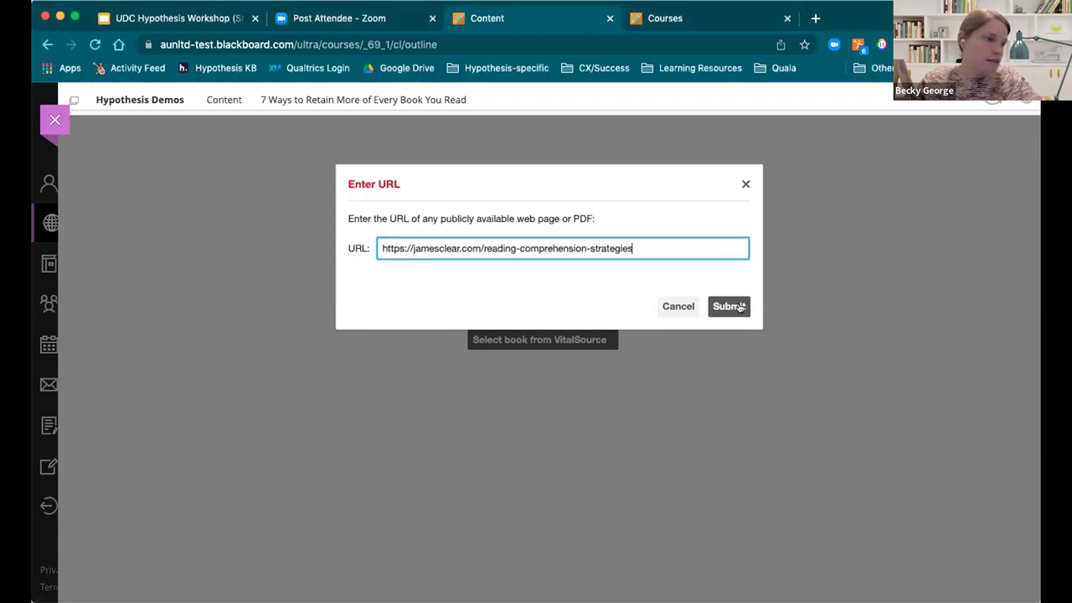
pyautogui.press('super+Tab')
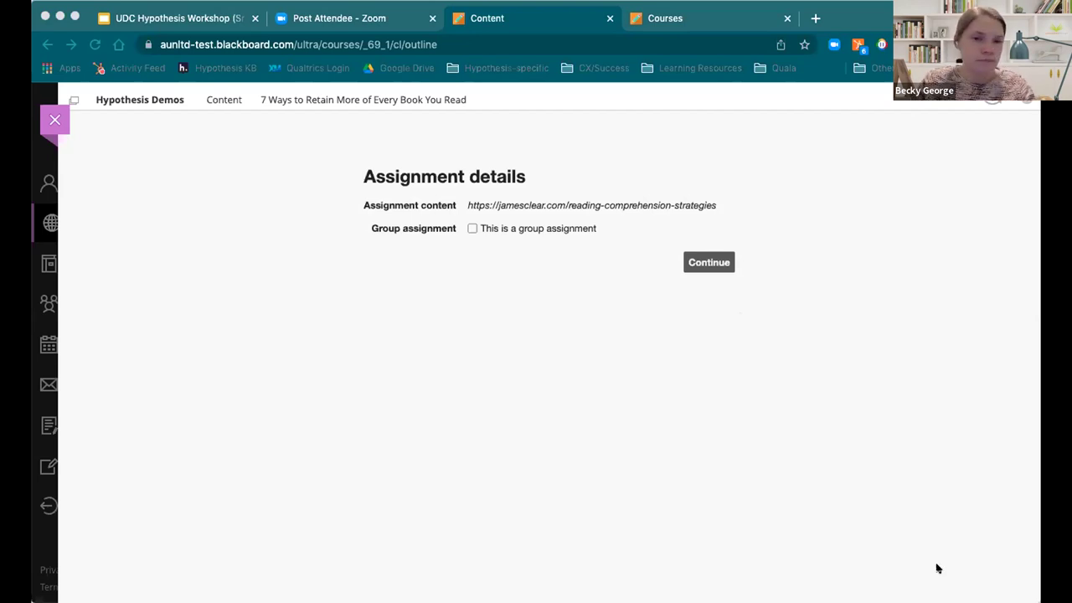
# - Finish the assignment setup without making it a group assignment and view the start of the article for annotation
pyautogui.click(499, 285)
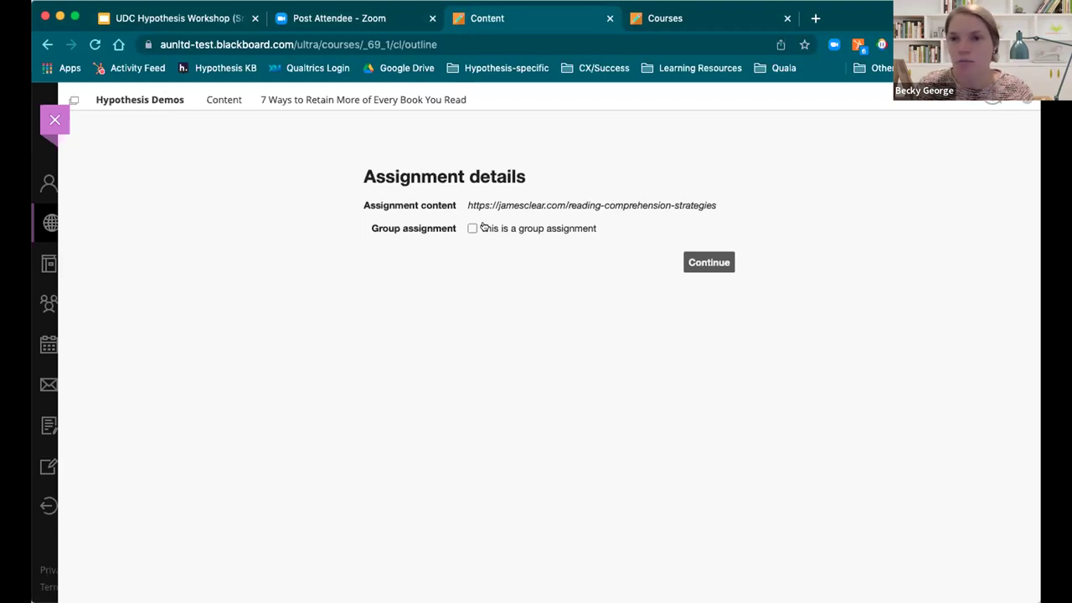
pyautogui.click(712, 262)
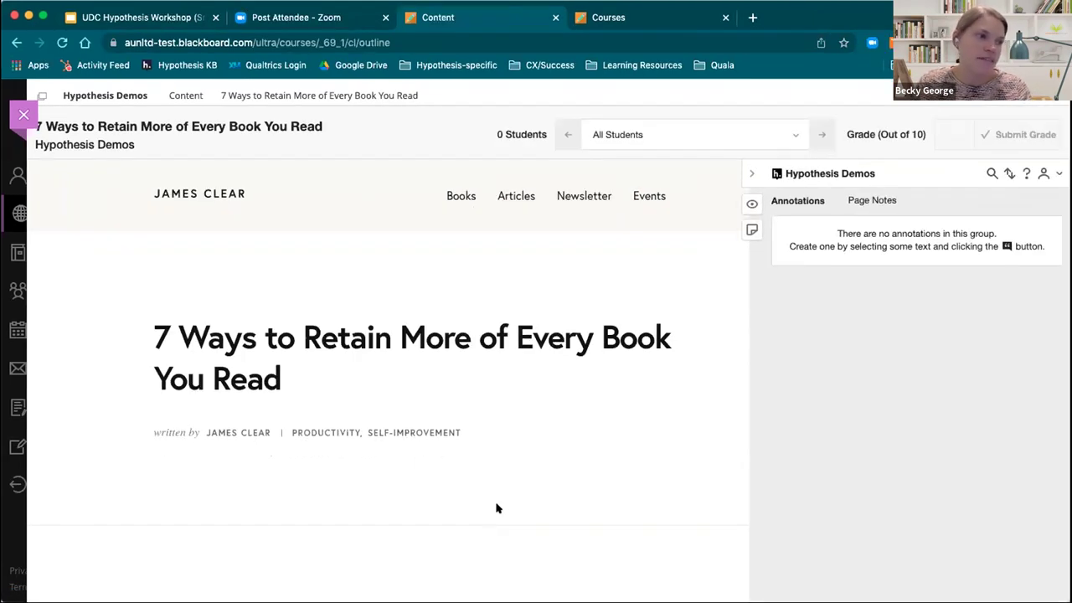
pyautogui.scroll(-3, 567, 402)
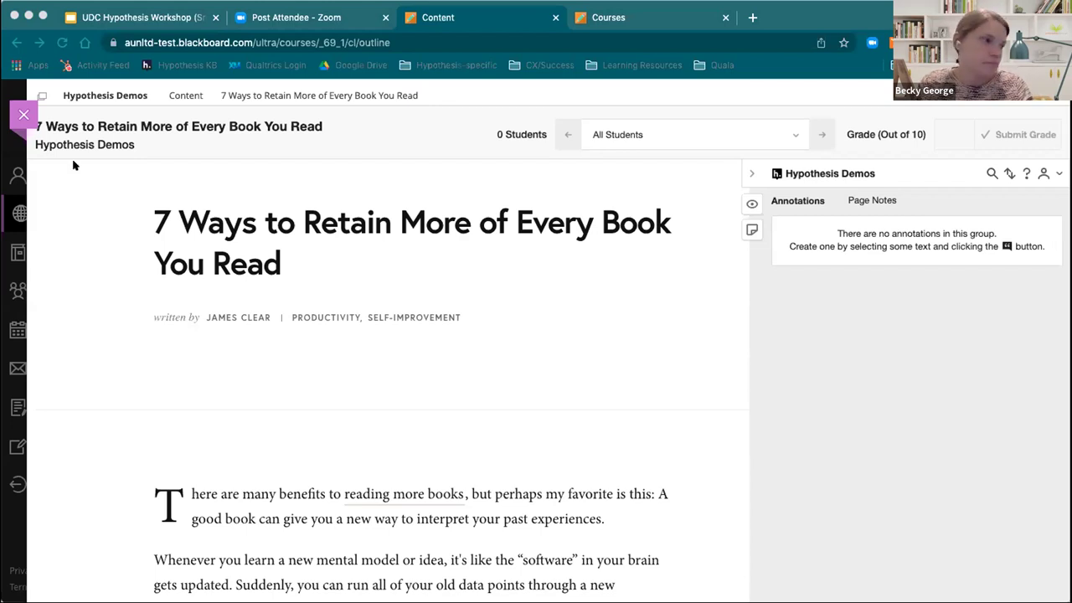
# - Switch to the workshop presentation in Google Slides and show the "Whole class vs. Small groups" slide
pyautogui.click(58, 17)
pyautogui.click(168, 20)
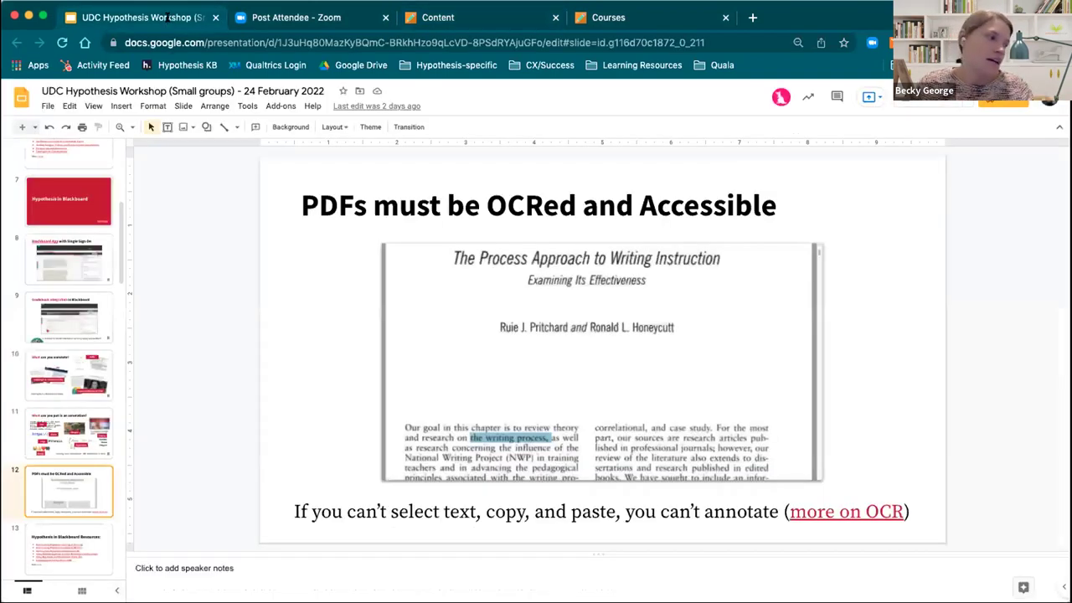
pyautogui.scroll(-5, 76, 427)
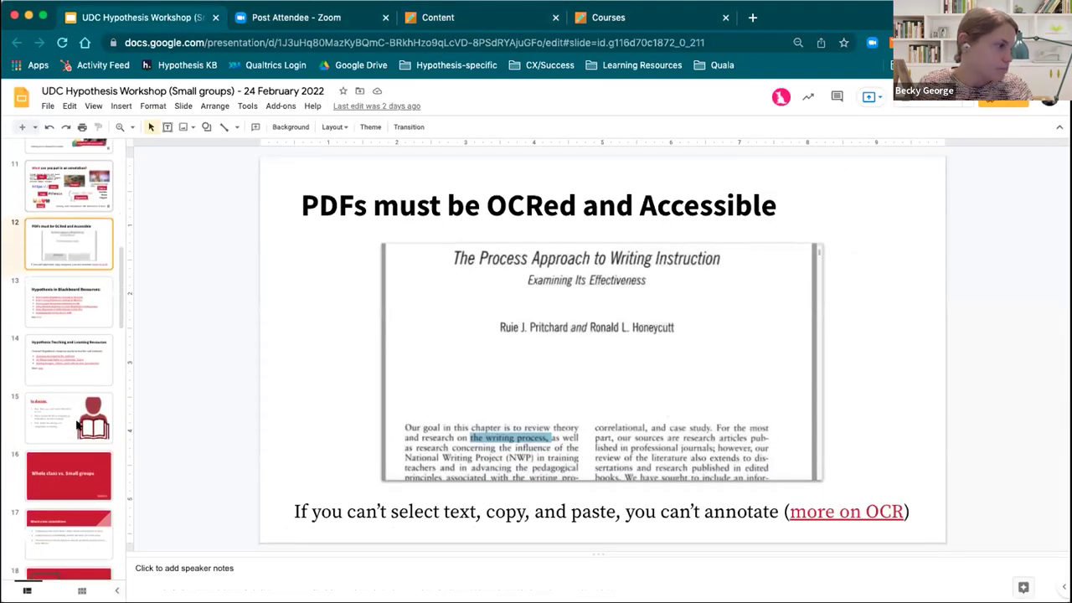
pyautogui.click(67, 350)
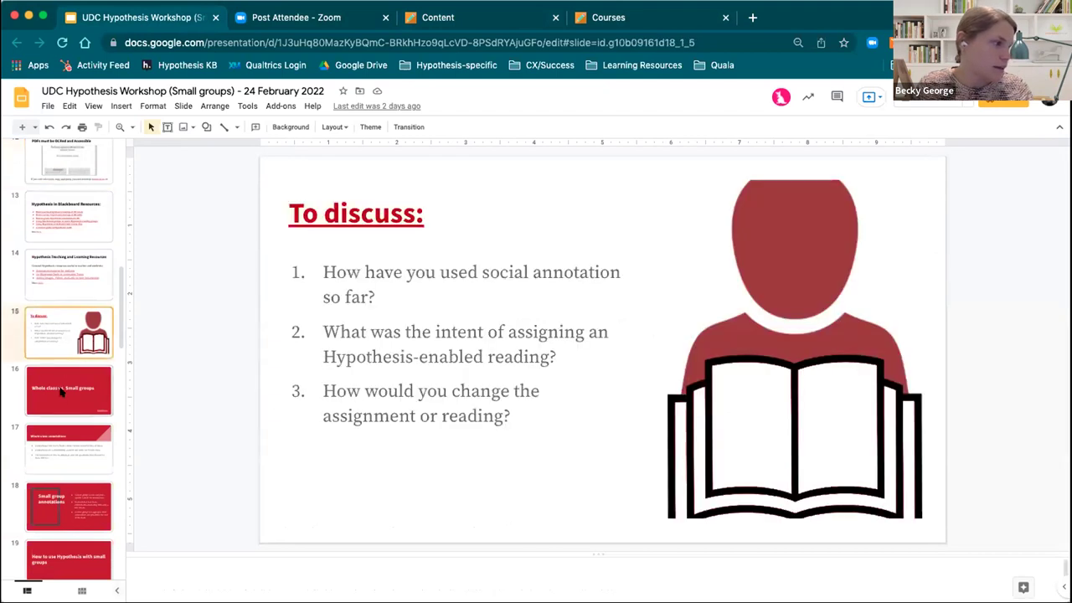
pyautogui.click(63, 393)
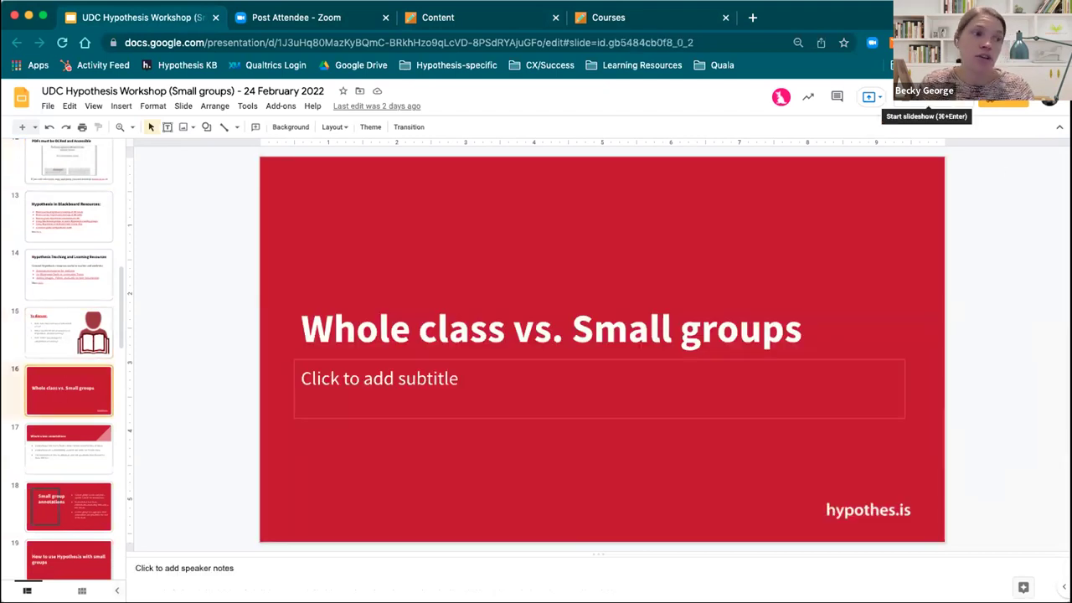
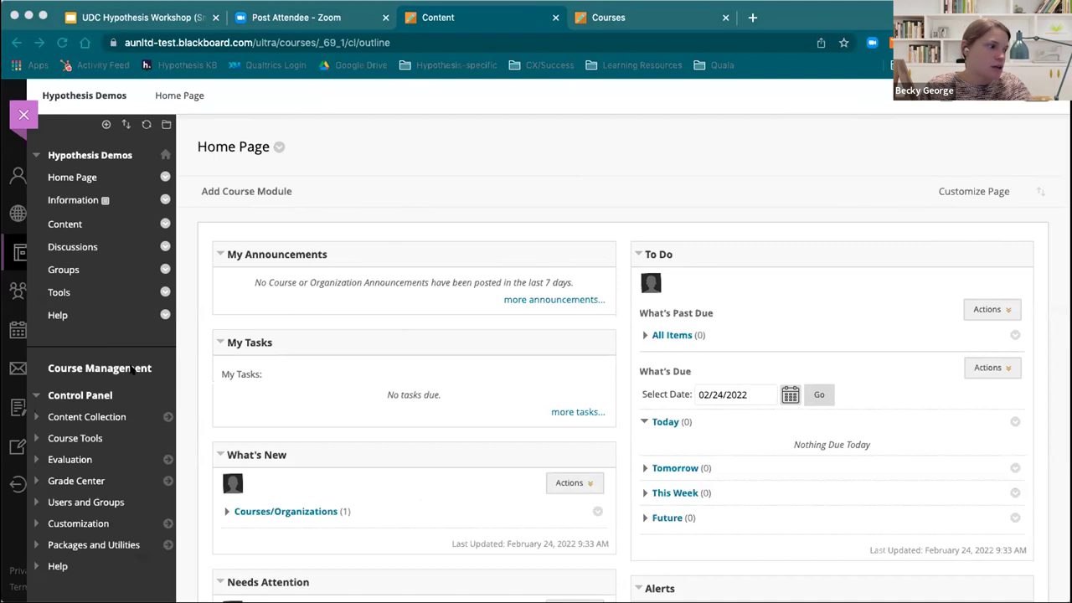
# - Leave the Hypothesis Demos course and open the Support 501 Ultra course from the course list
pyautogui.scroll(-1, 131, 370)
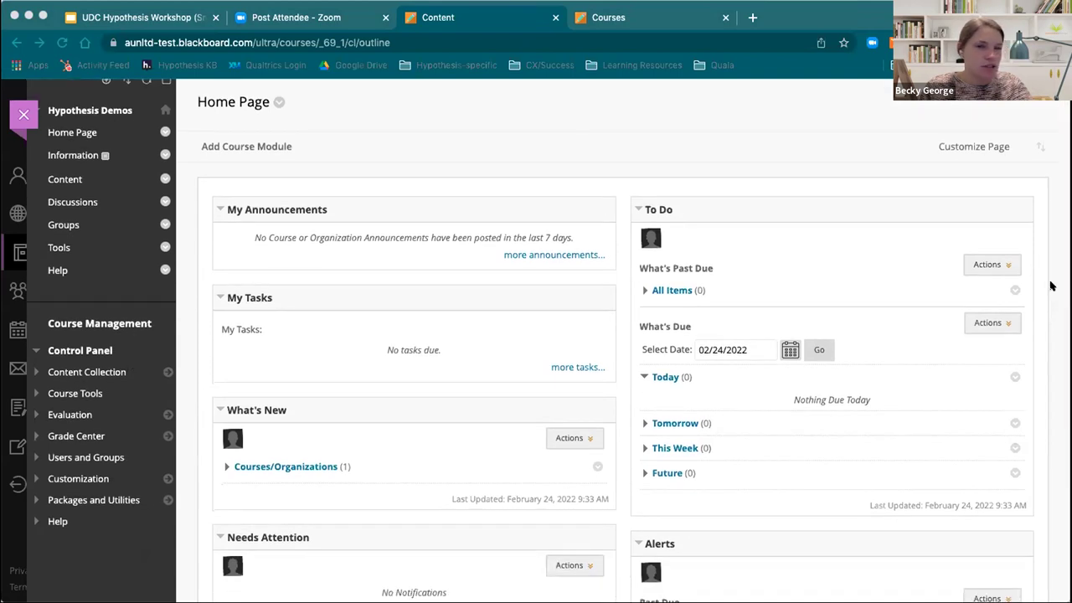
pyautogui.click(25, 114)
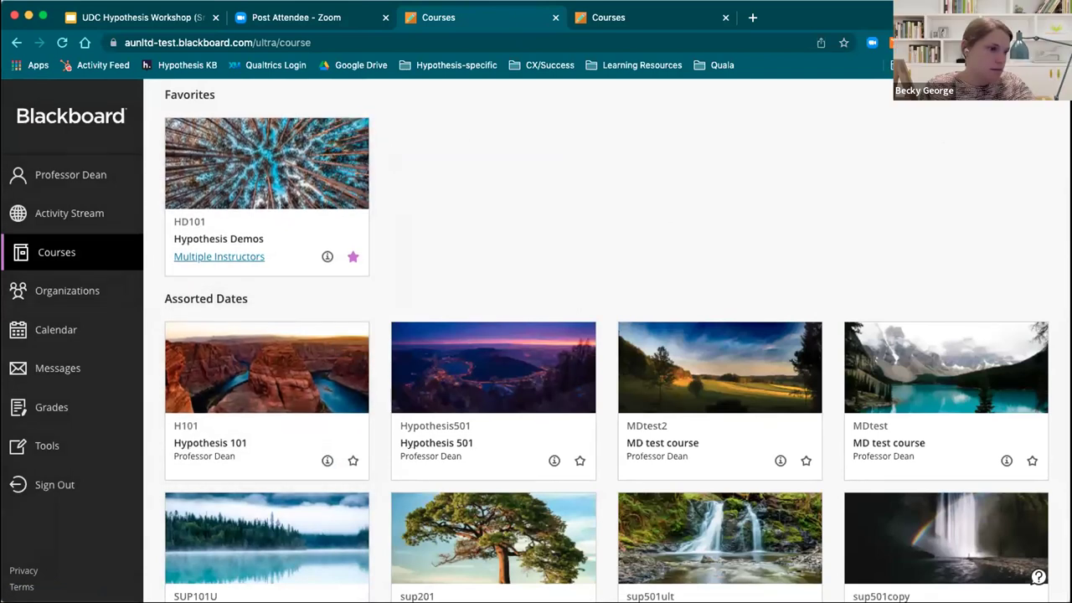
pyautogui.scroll(-3, 883, 447)
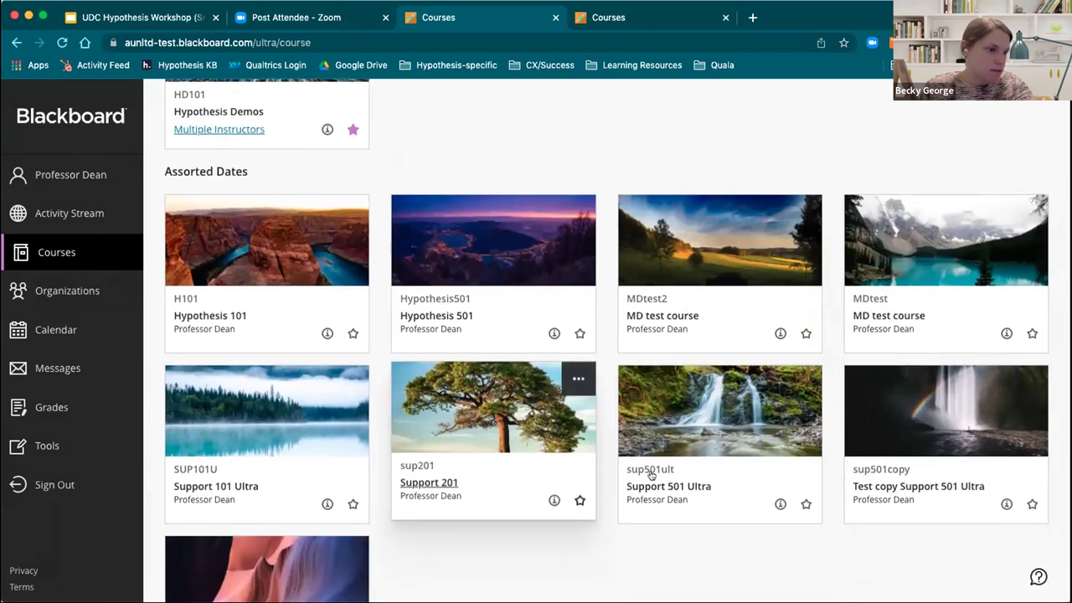
pyautogui.click(667, 481)
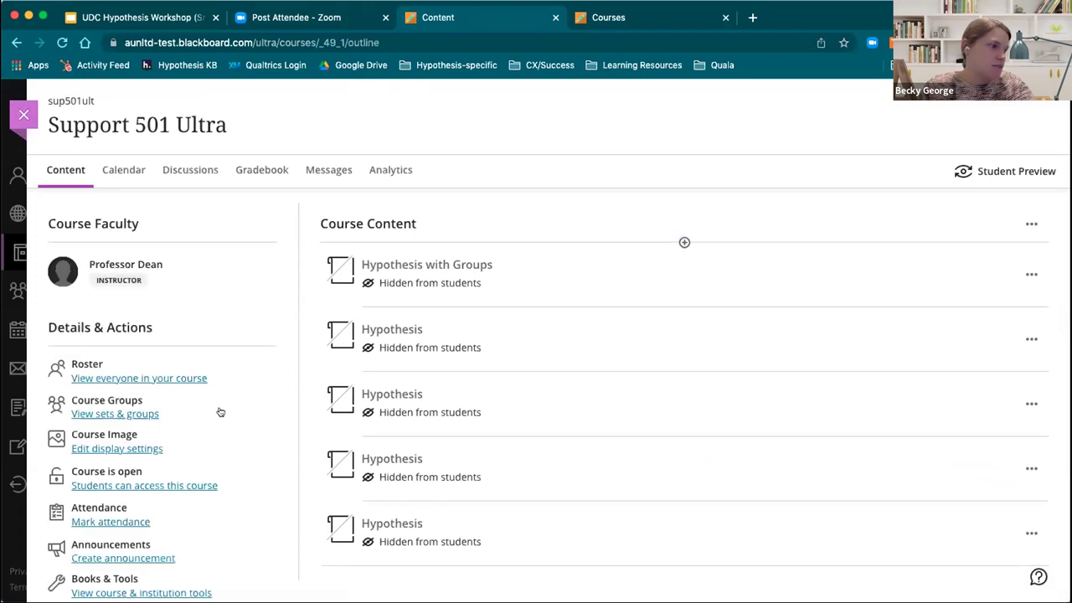
# - Start a new group set in the course groups with student grouping set to Custom
pyautogui.scroll(-1, 220, 410)
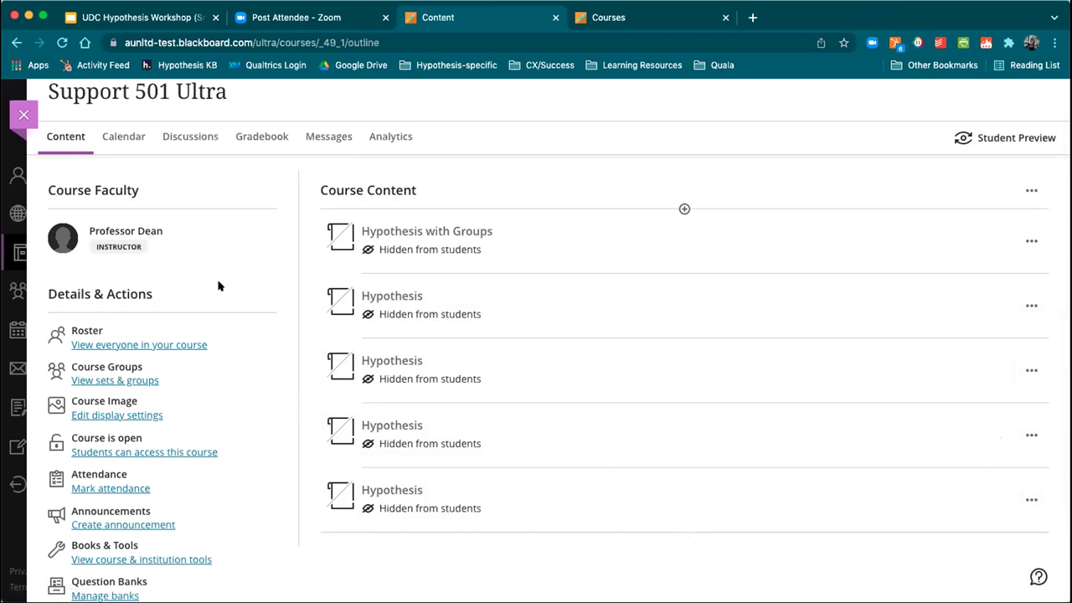
pyautogui.scroll(-1, 218, 287)
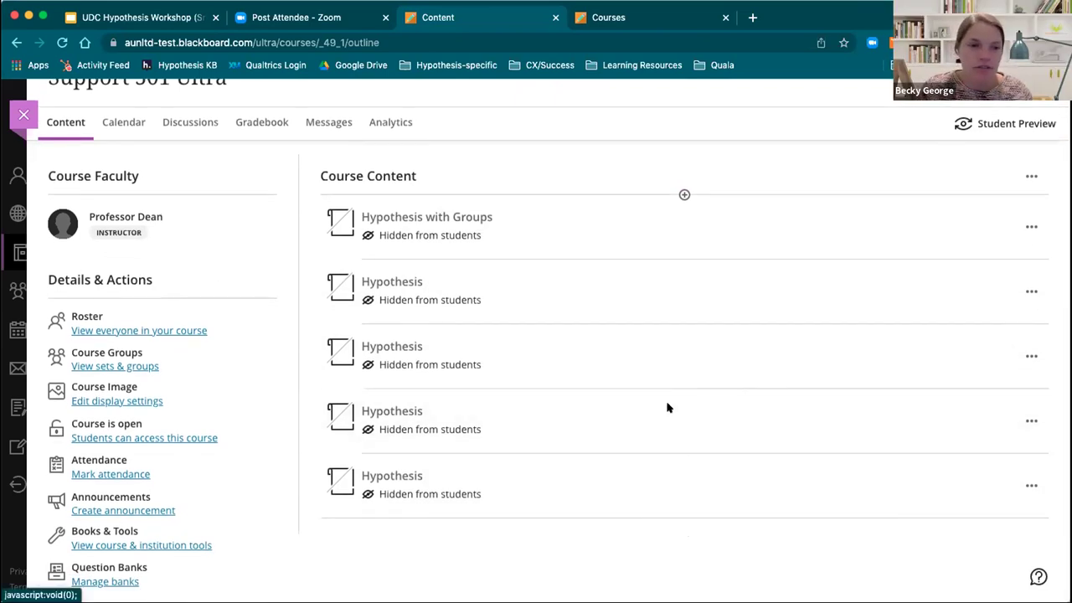
pyautogui.click(123, 366)
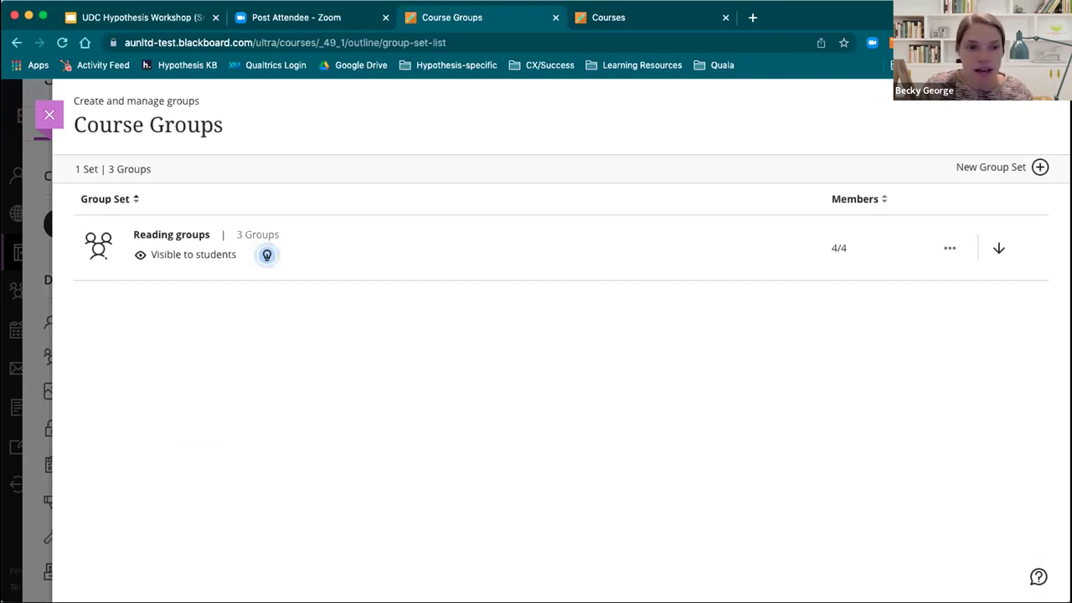
pyautogui.click(1002, 169)
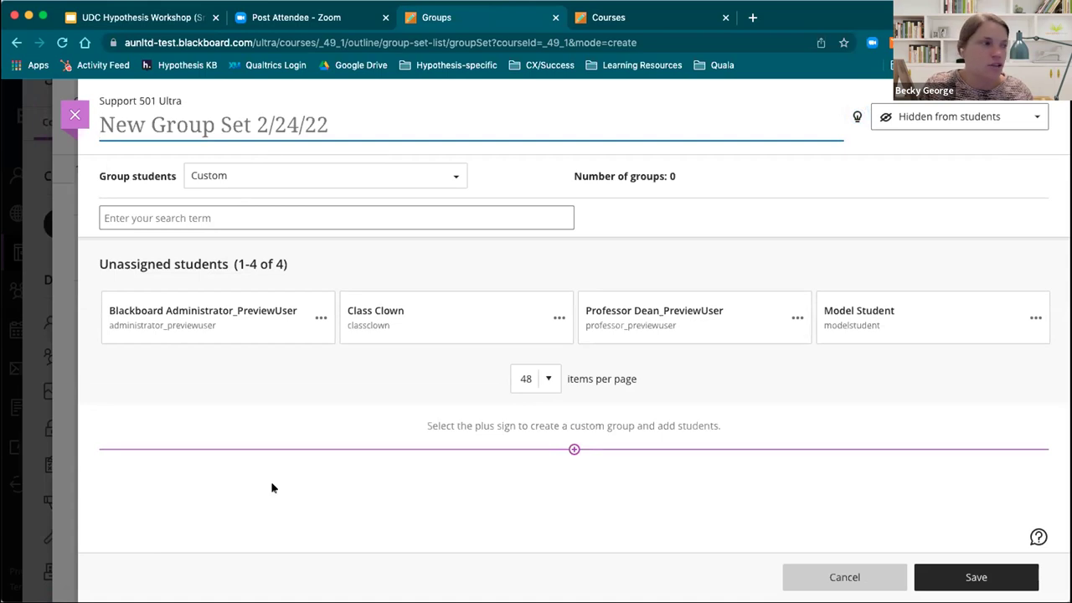
pyautogui.click(235, 180)
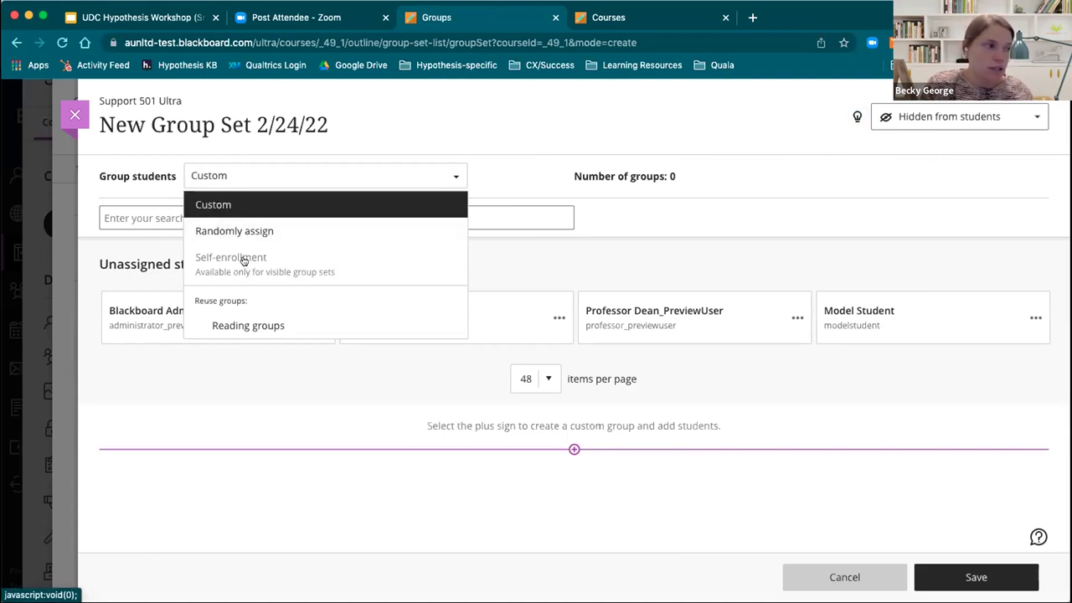
pyautogui.click(216, 204)
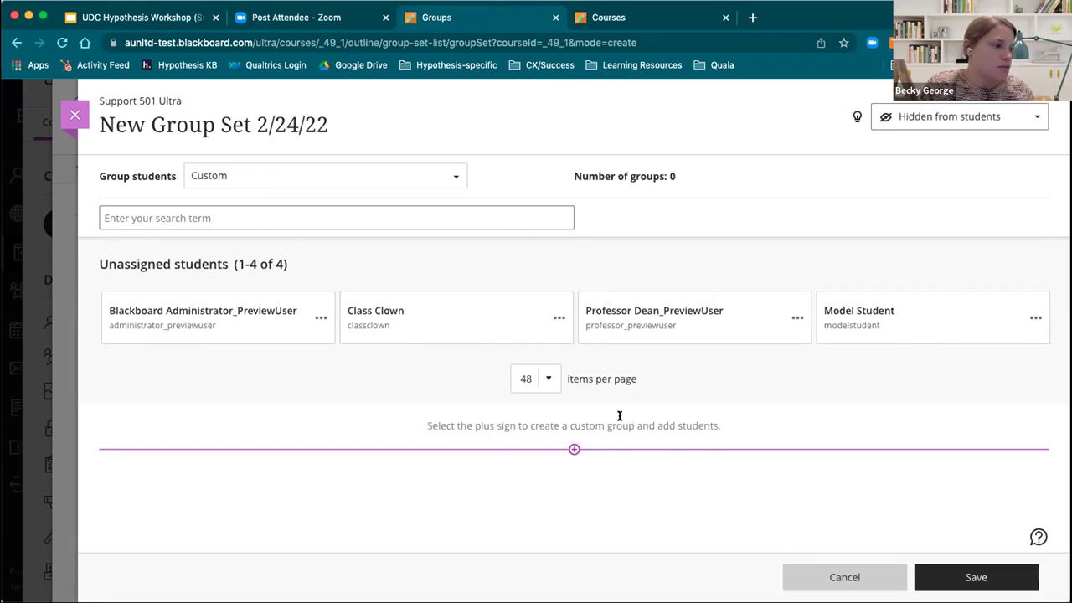
# - Add a first group to the set and assign the administrator and professor preview users to it
pyautogui.click(573, 449)
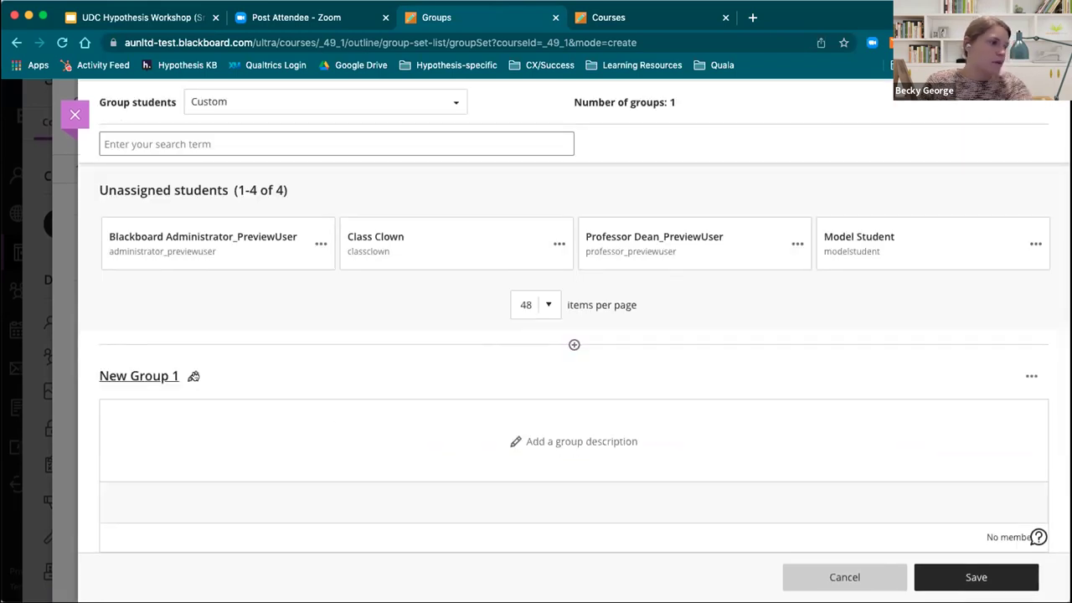
pyautogui.scroll(1, 255, 365)
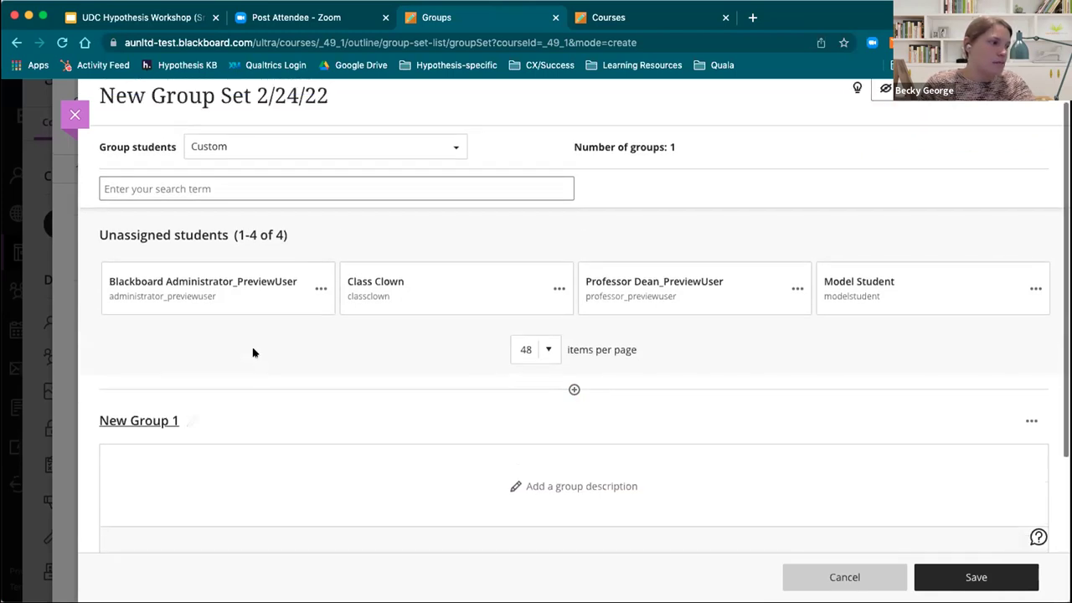
pyautogui.moveTo(263, 287); pyautogui.dragTo(292, 441)
pyautogui.click(290, 398)
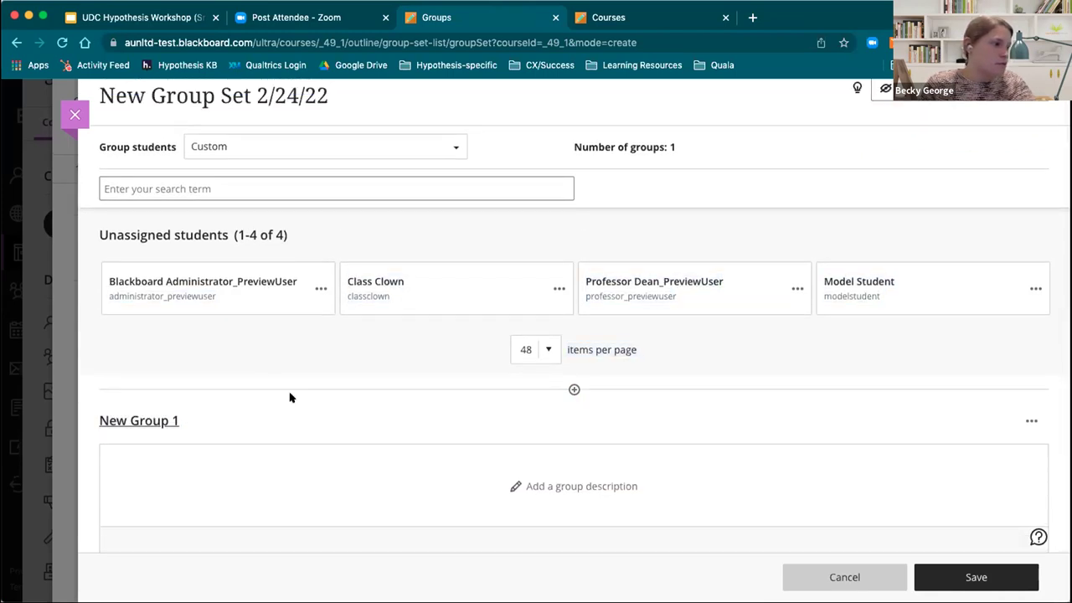
pyautogui.moveTo(307, 271); pyautogui.dragTo(332, 449)
pyautogui.click(311, 352)
pyautogui.click(319, 289)
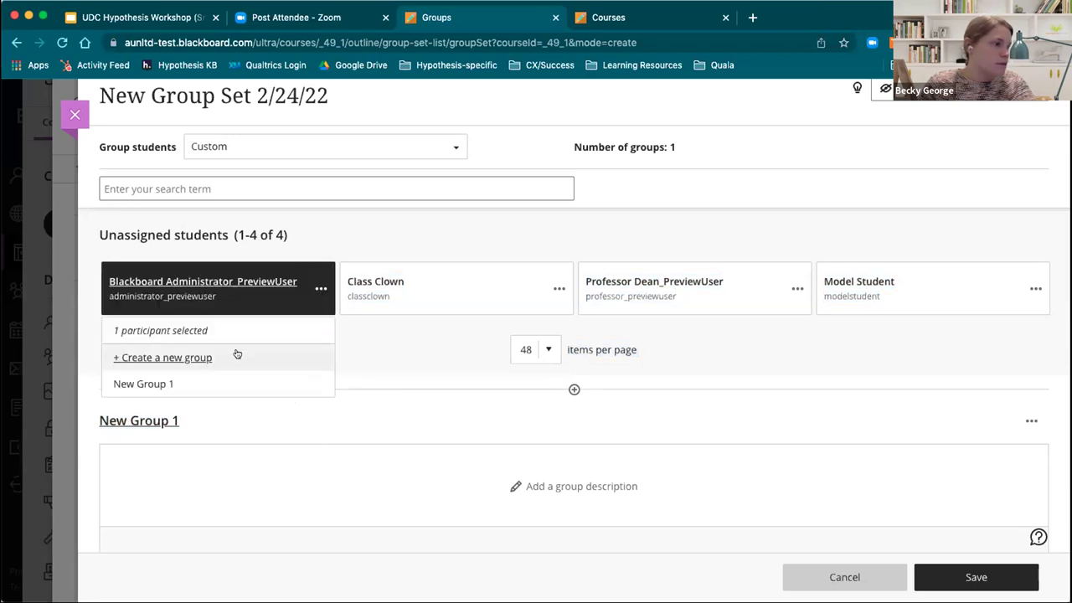
pyautogui.click(158, 383)
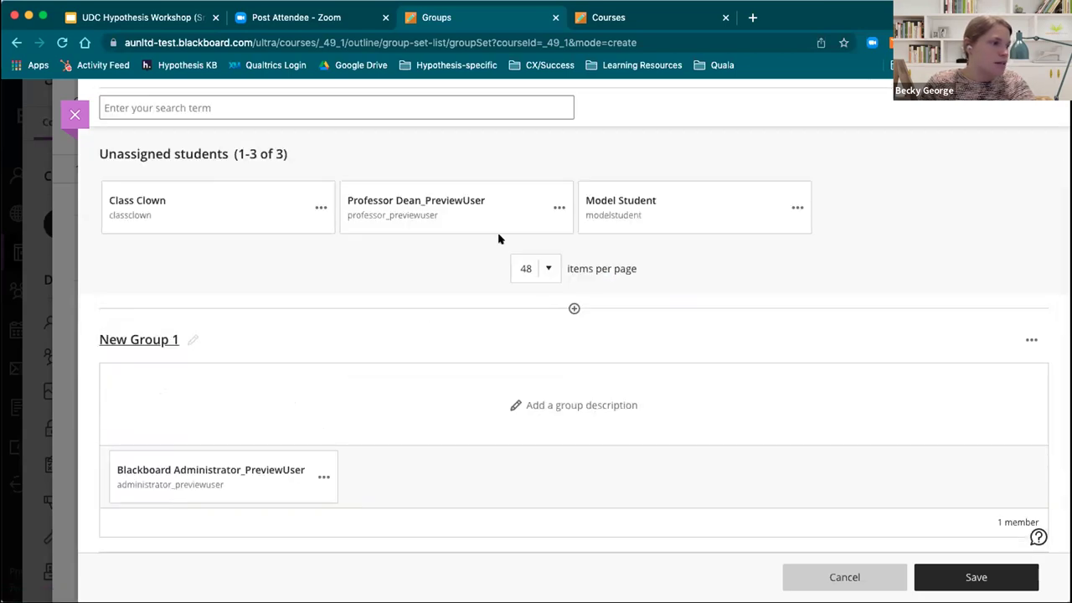
pyautogui.click(550, 209)
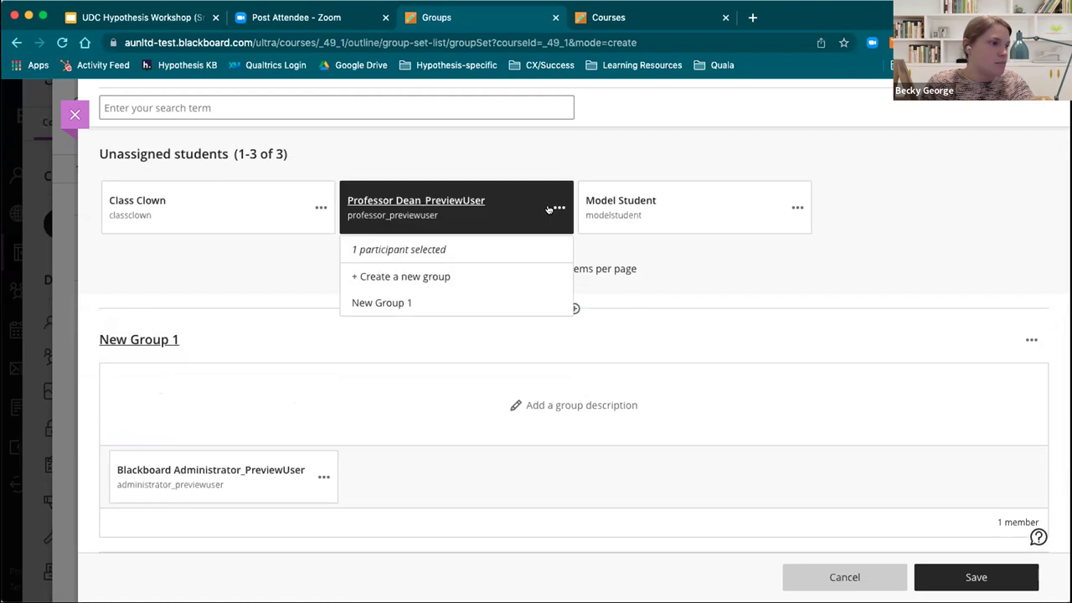
pyautogui.click(498, 299)
pyautogui.scroll(-2, 723, 340)
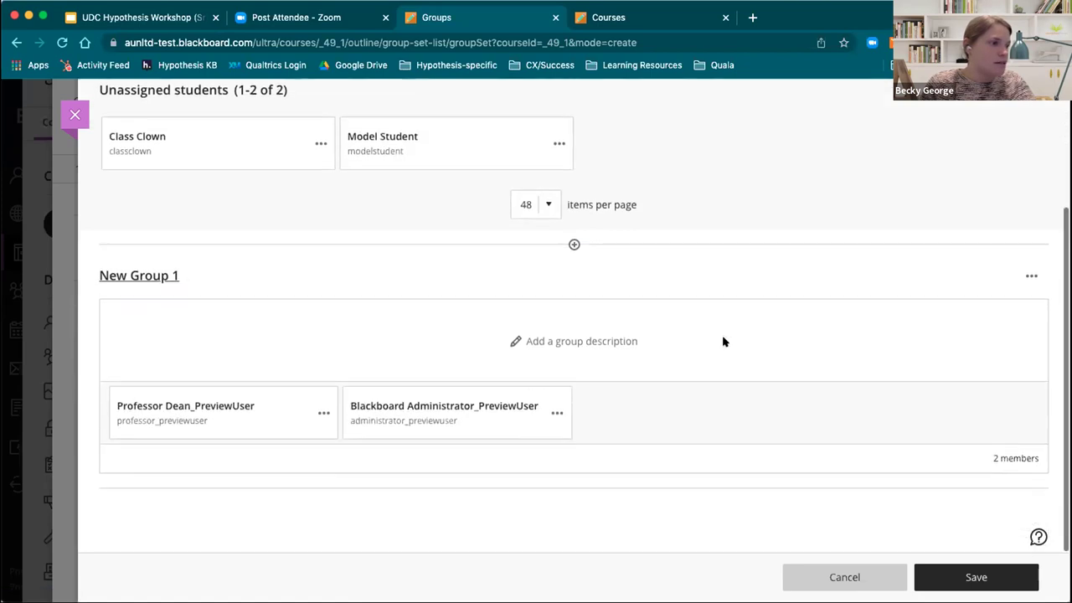
# - Add a second group above the first and assign the two remaining unassigned students to it
pyautogui.click(572, 245)
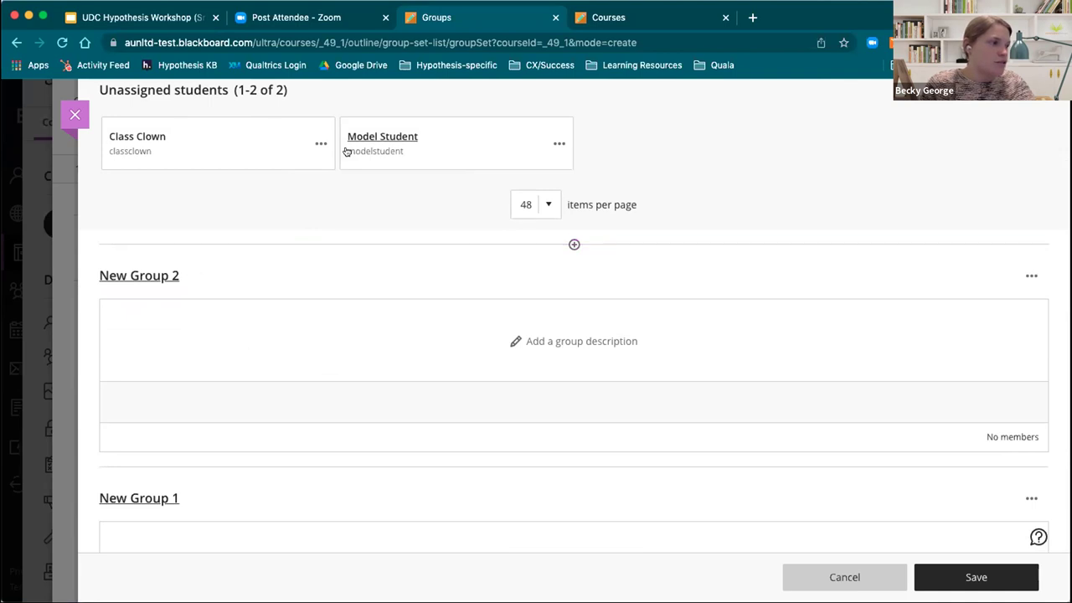
pyautogui.click(319, 142)
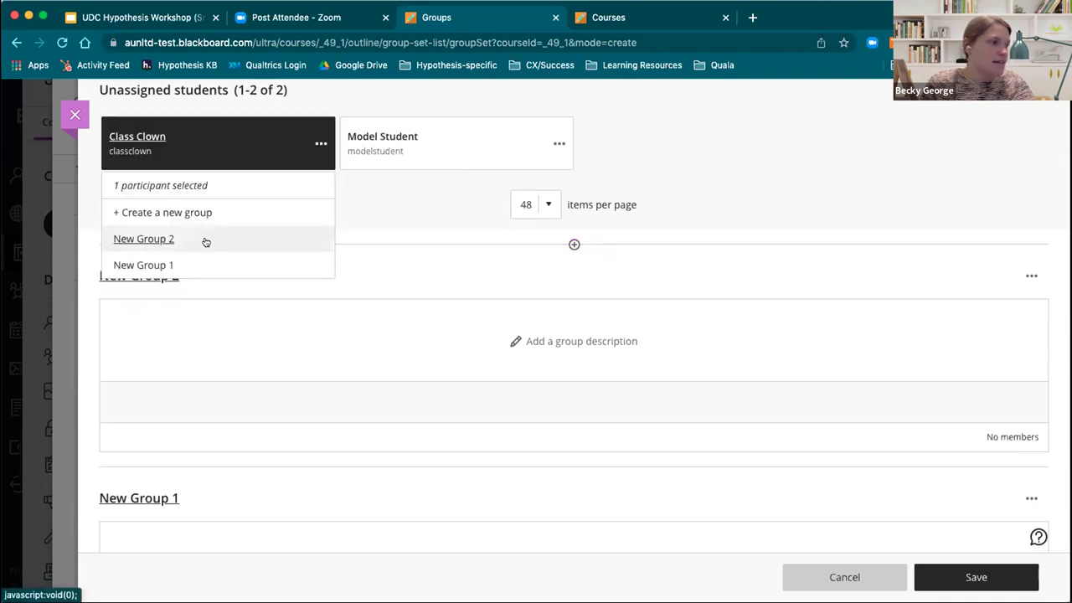
pyautogui.click(173, 236)
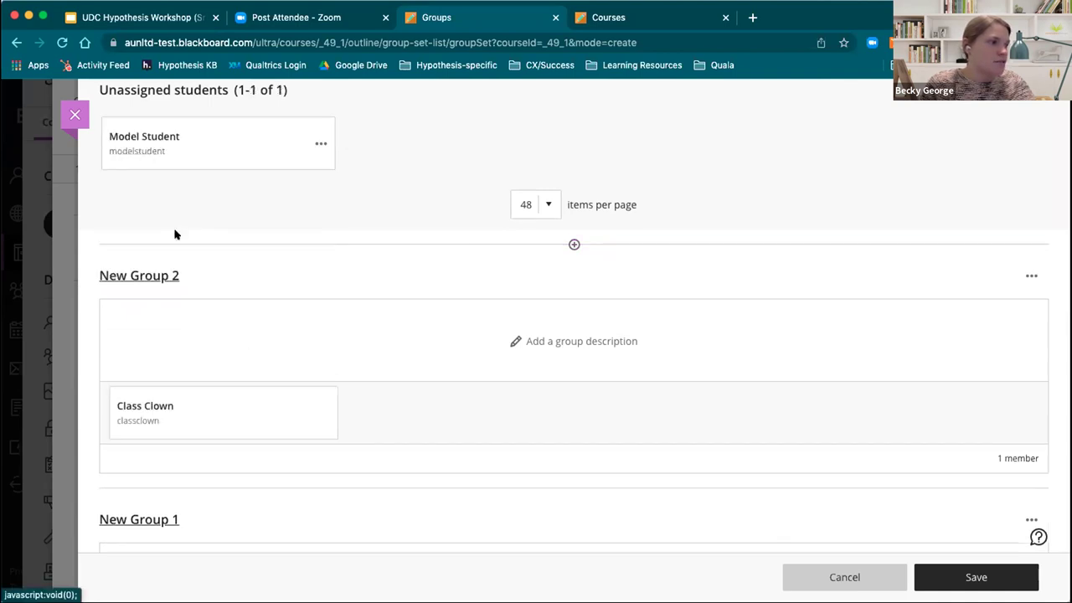
pyautogui.click(317, 144)
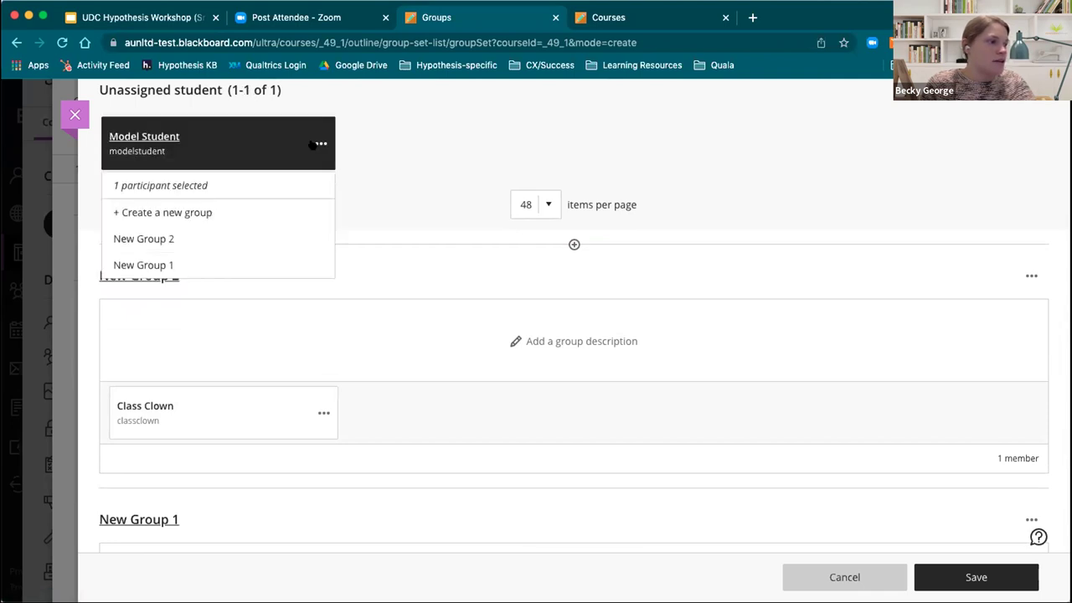
pyautogui.click(237, 237)
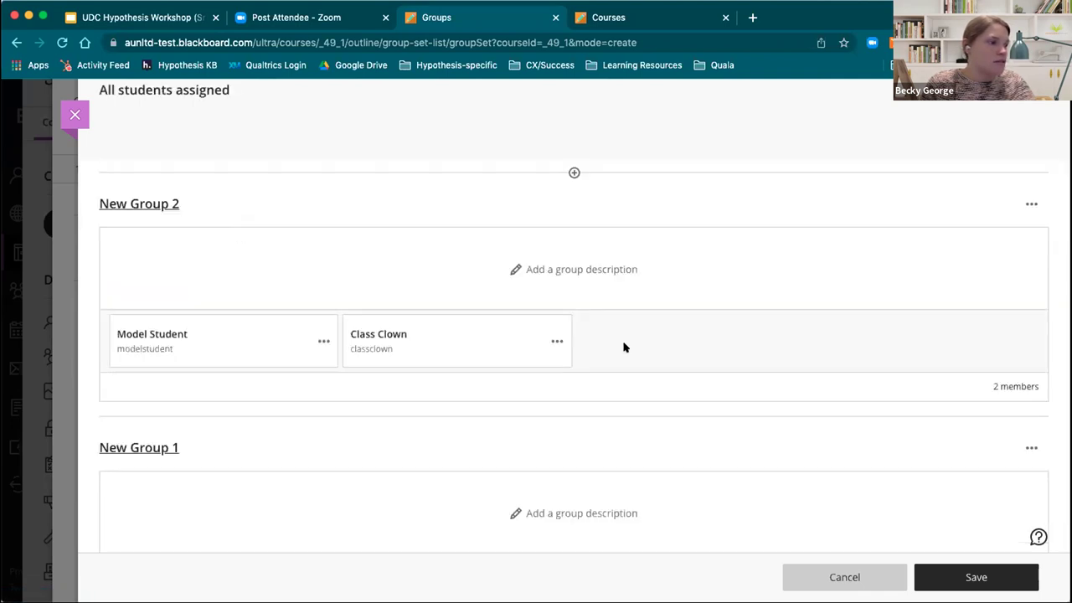
# - Review the members of both groups and save the group set
pyautogui.scroll(1, 623, 346)
pyautogui.scroll(-4, 623, 347)
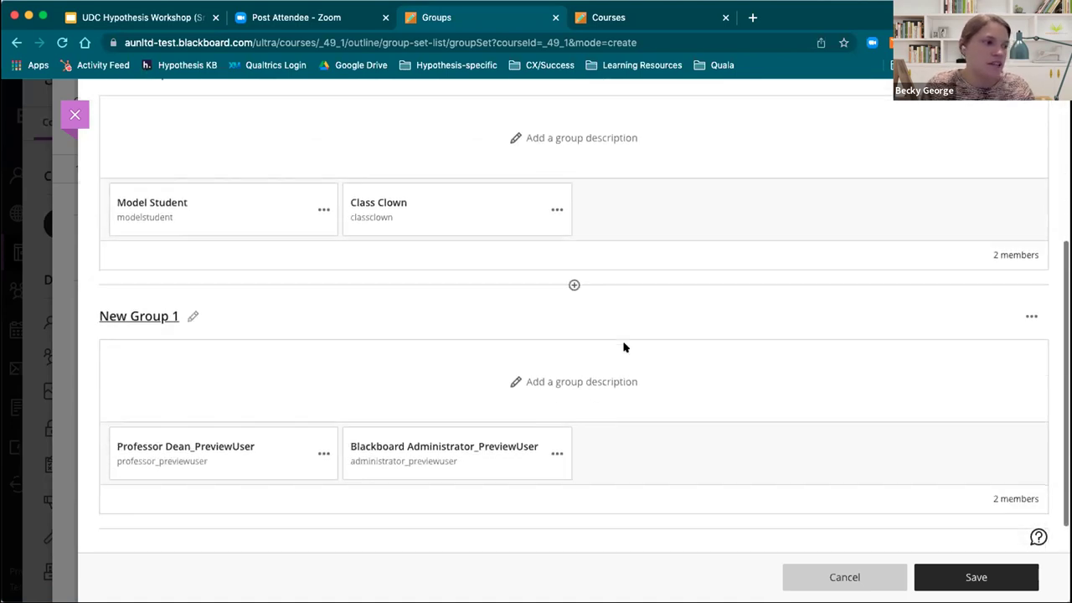
pyautogui.scroll(3, 623, 347)
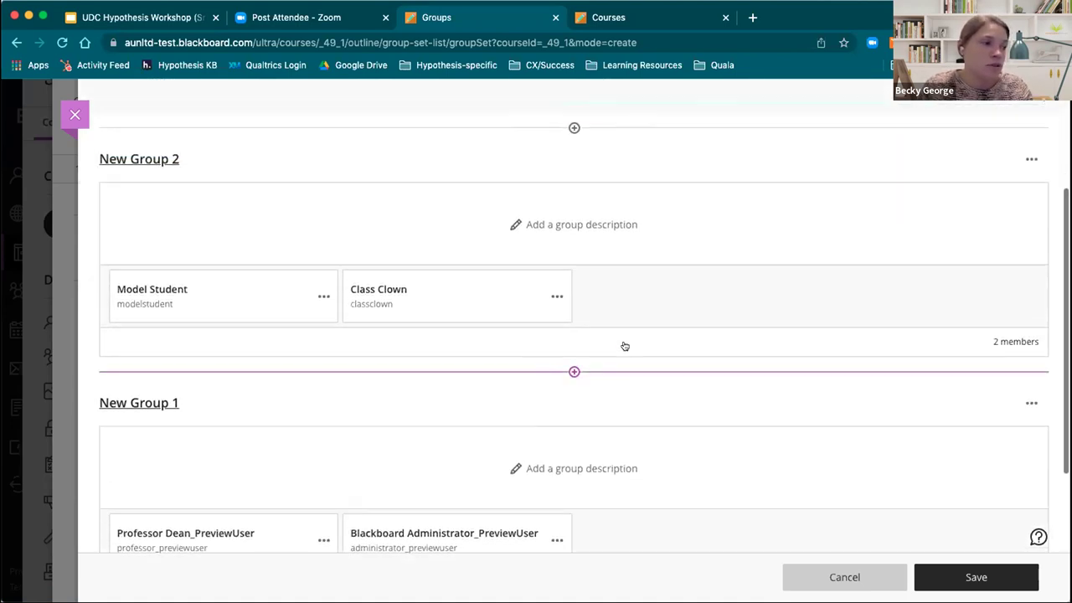
pyautogui.scroll(1, 624, 347)
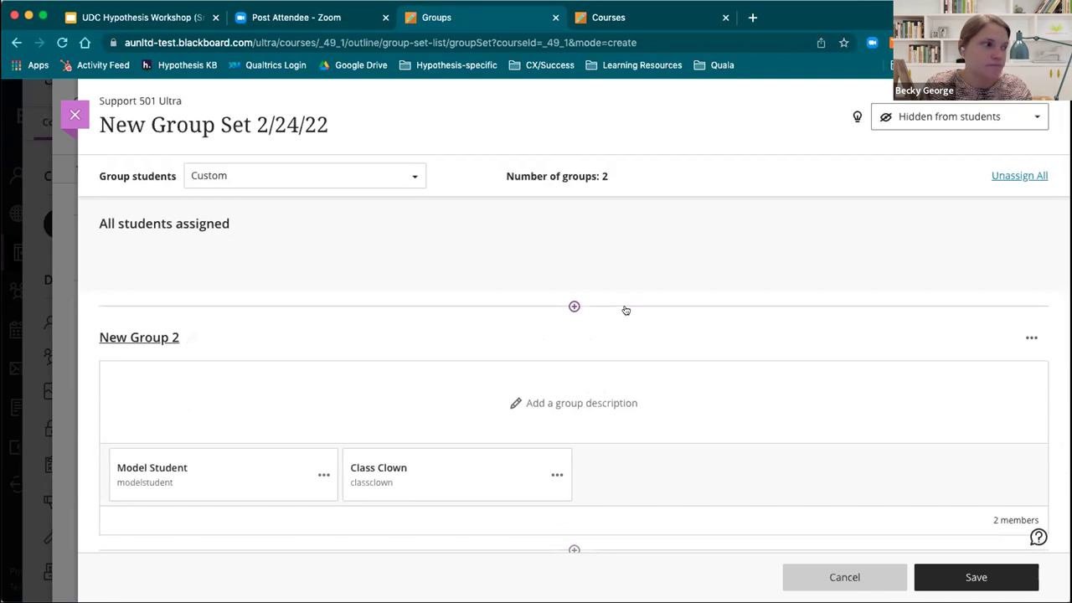
pyautogui.scroll(-3, 893, 377)
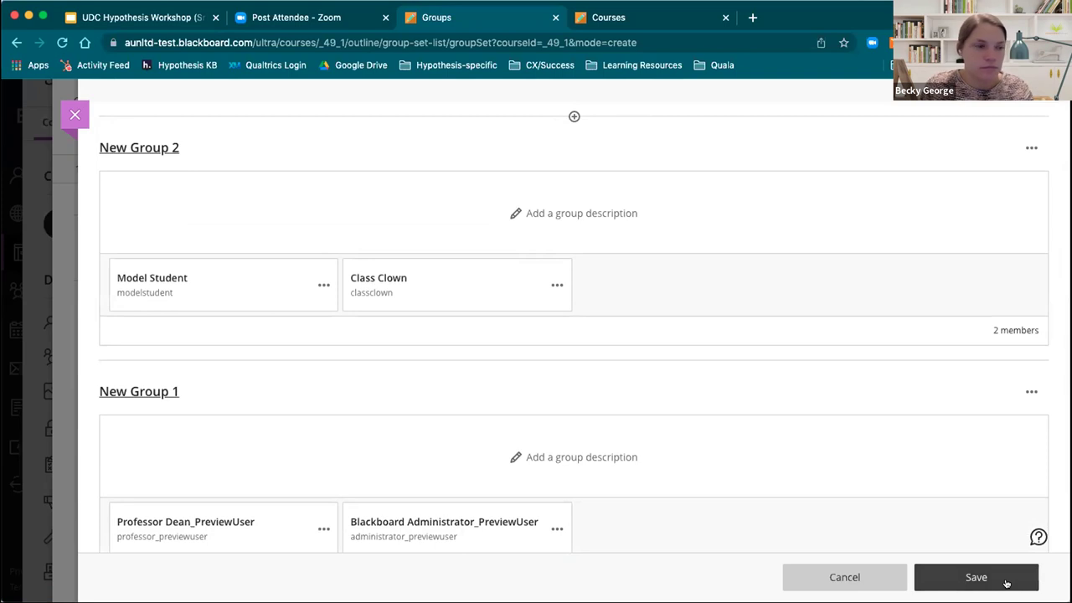
pyautogui.click(1006, 583)
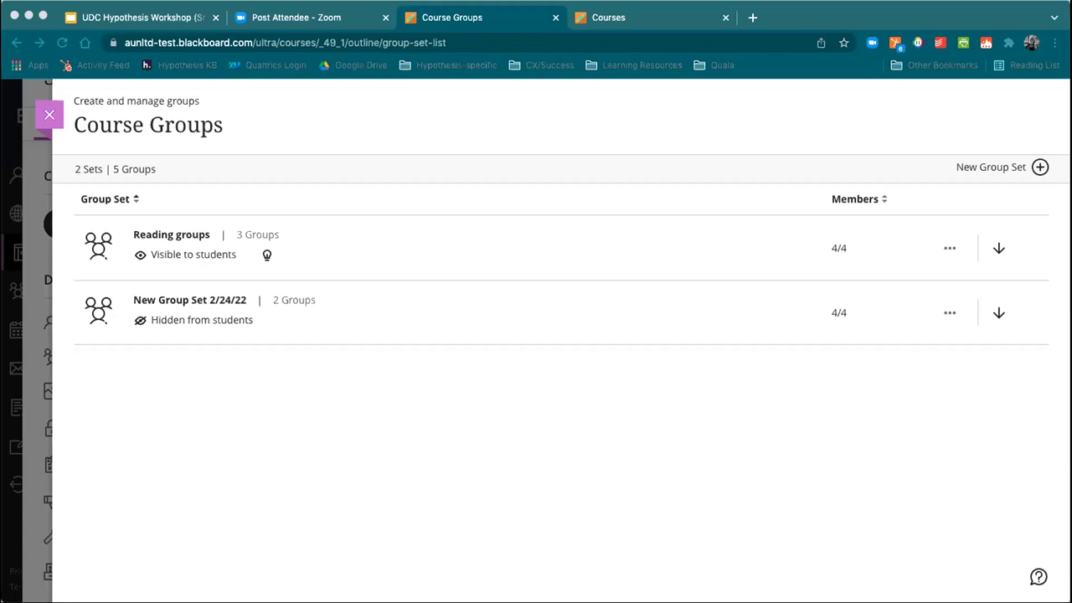
# - View the available actions for the newly saved group set and return to the course content page
pyautogui.click(947, 314)
pyautogui.click(947, 315)
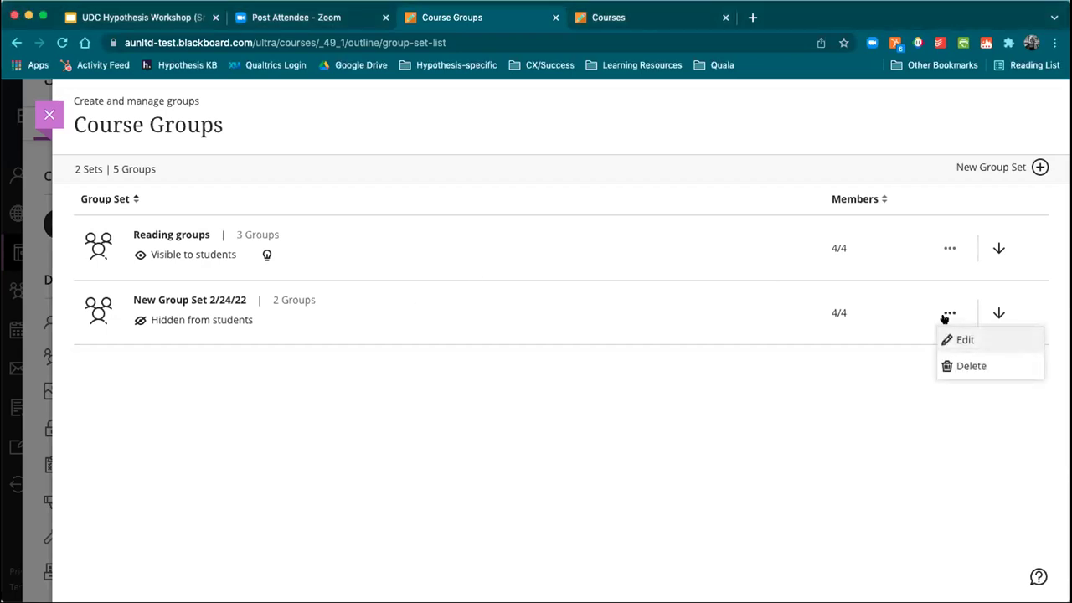
pyautogui.click(794, 365)
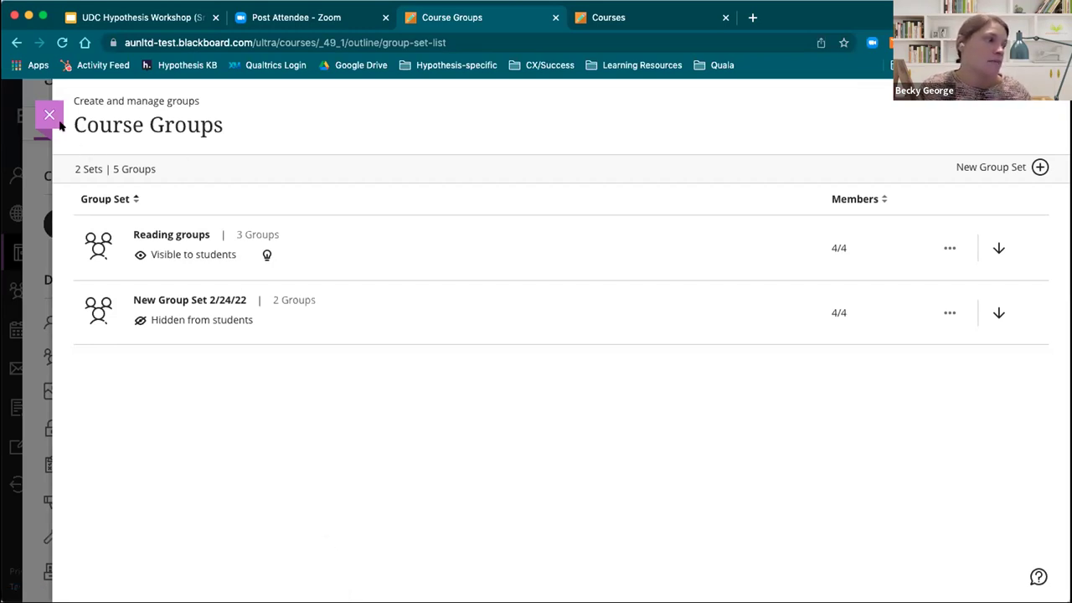
pyautogui.click(949, 311)
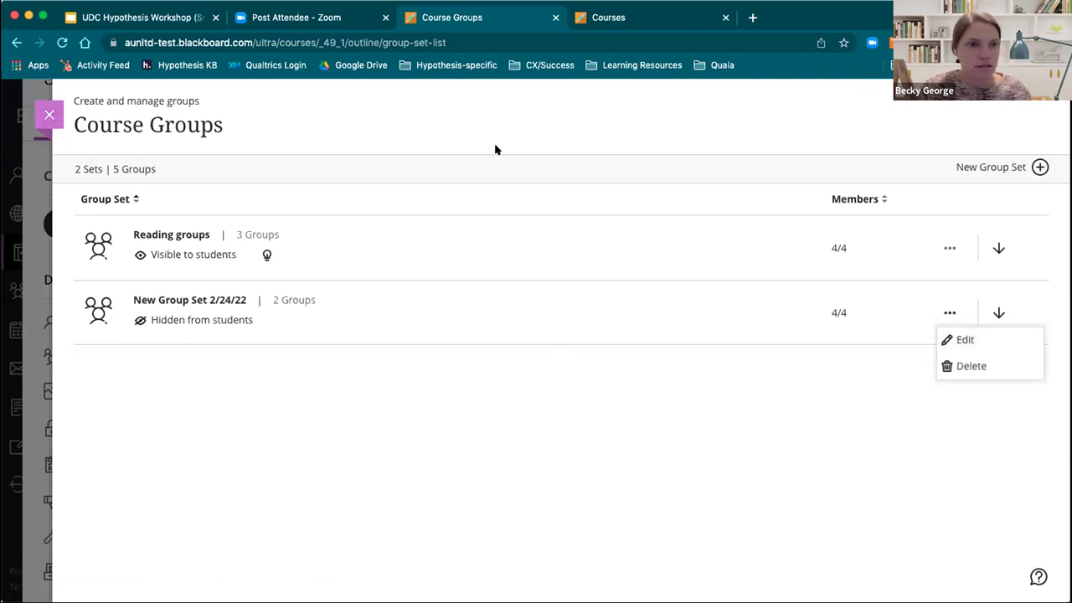
pyautogui.click(50, 112)
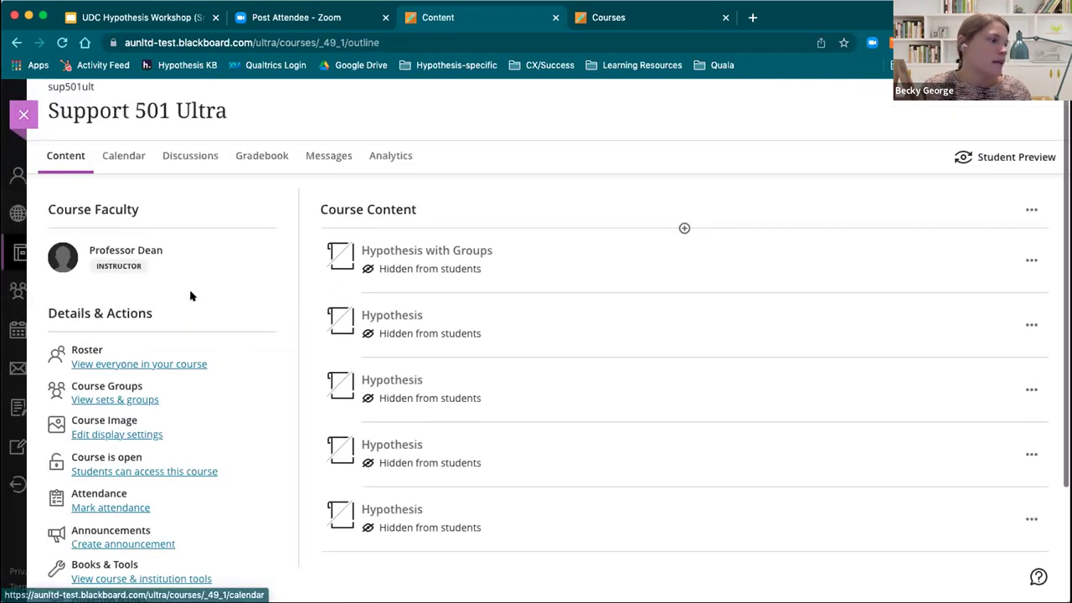
# - Examine the item types, course content actions and insertion options available in the Support 501 Ultra course for a place to add Hypothesis
pyautogui.click(685, 242)
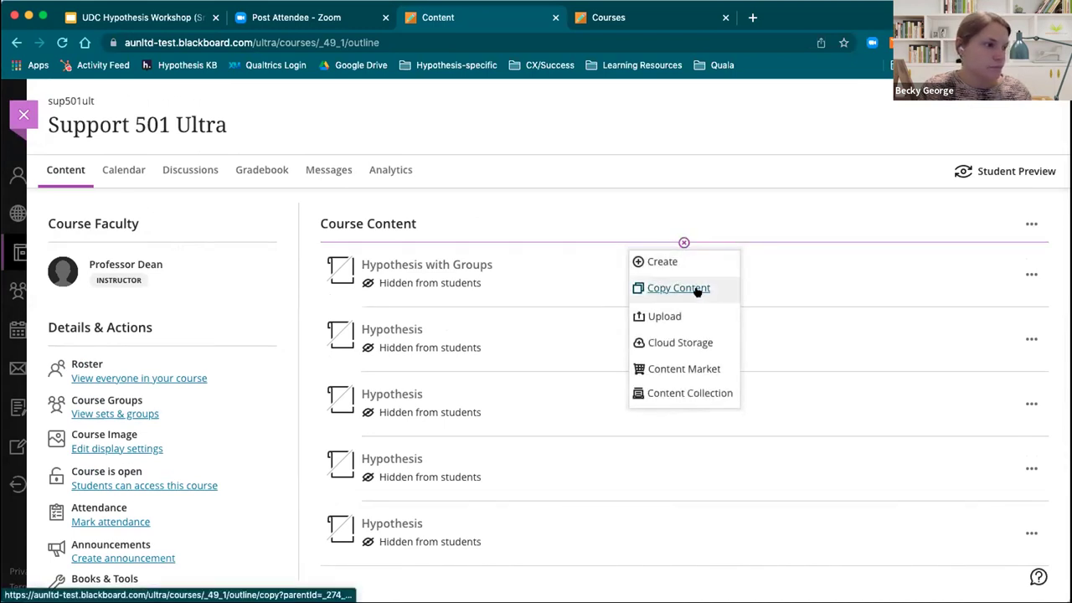
pyautogui.click(659, 262)
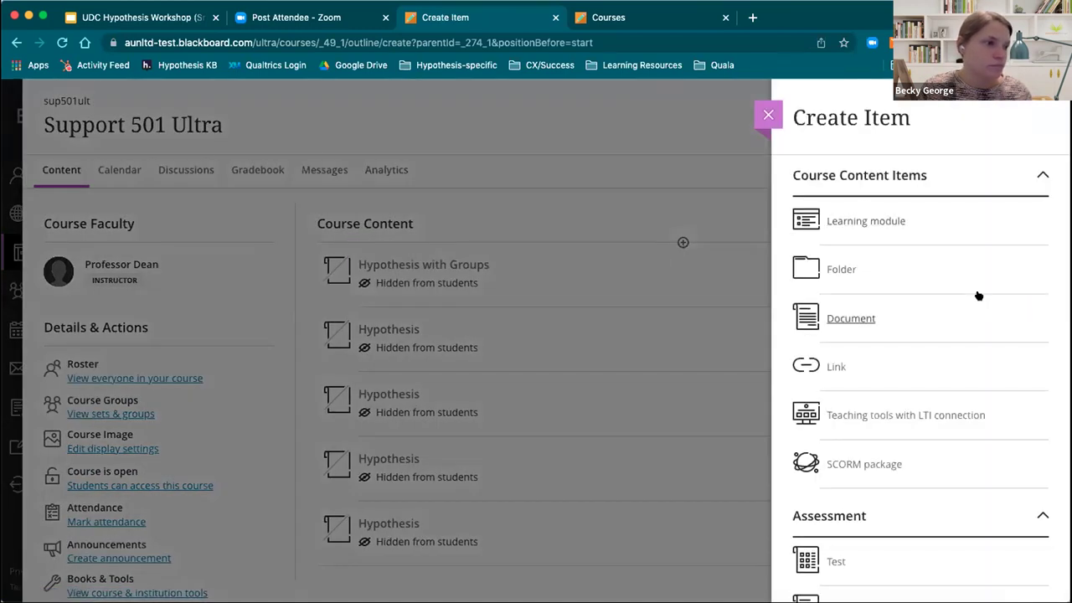
pyautogui.scroll(-3, 839, 428)
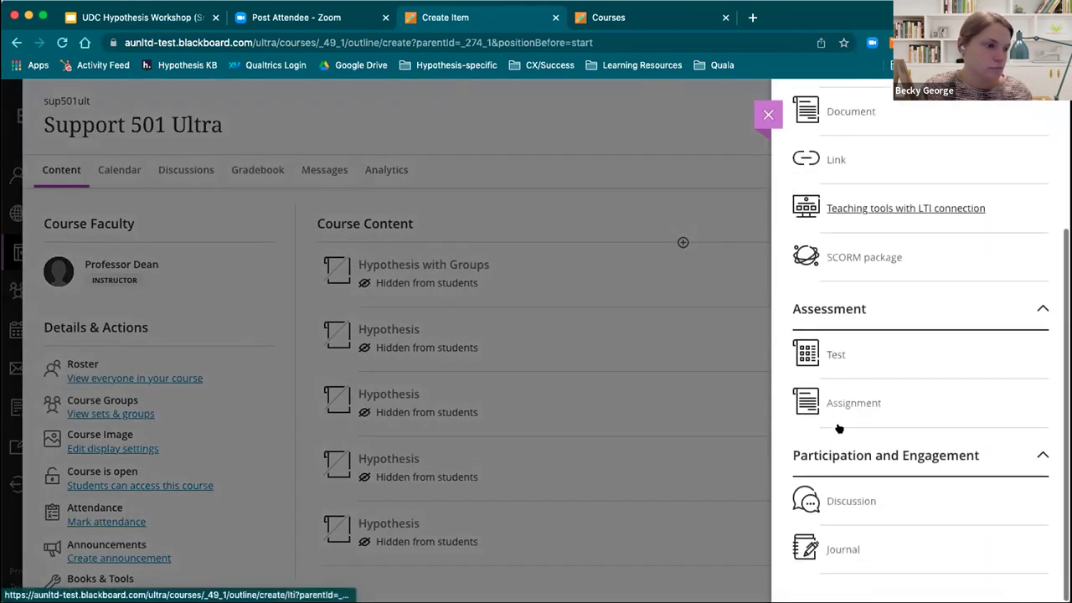
pyautogui.scroll(3, 909, 400)
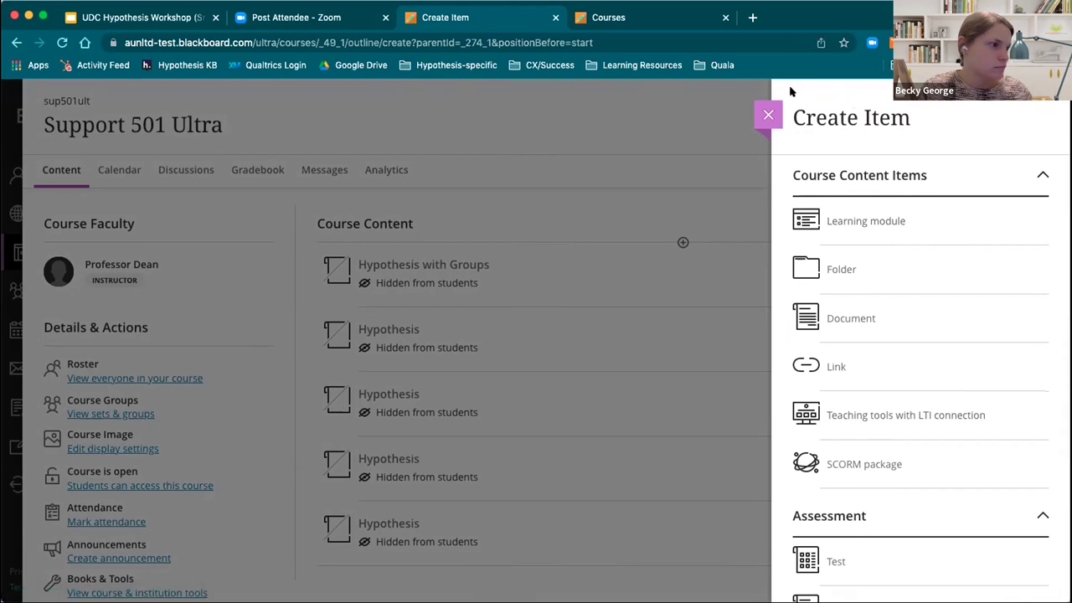
pyautogui.click(768, 115)
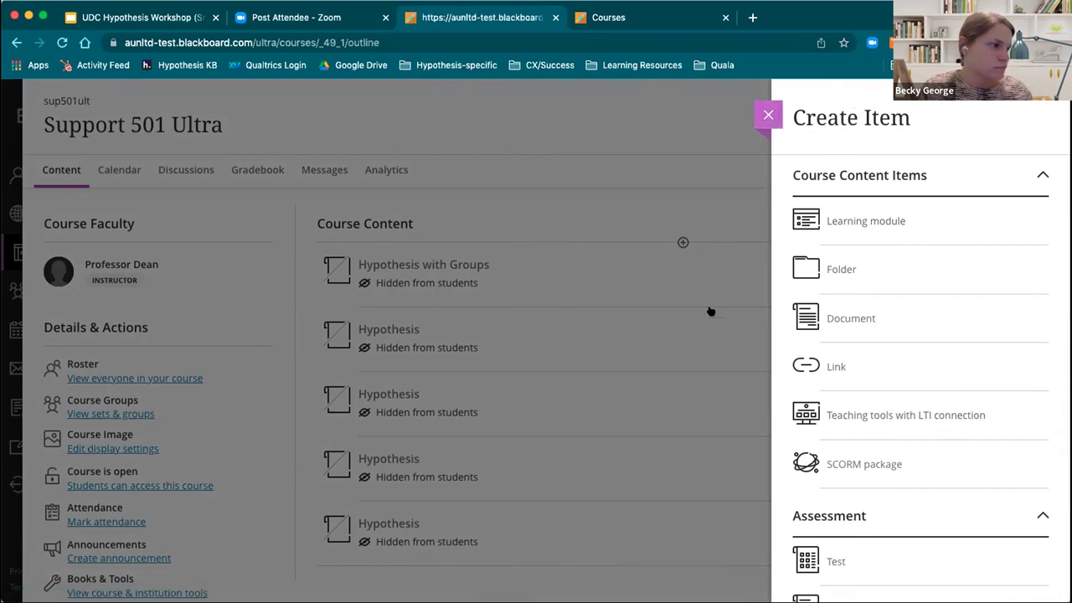
pyautogui.scroll(-3, 709, 306)
pyautogui.scroll(3, 708, 309)
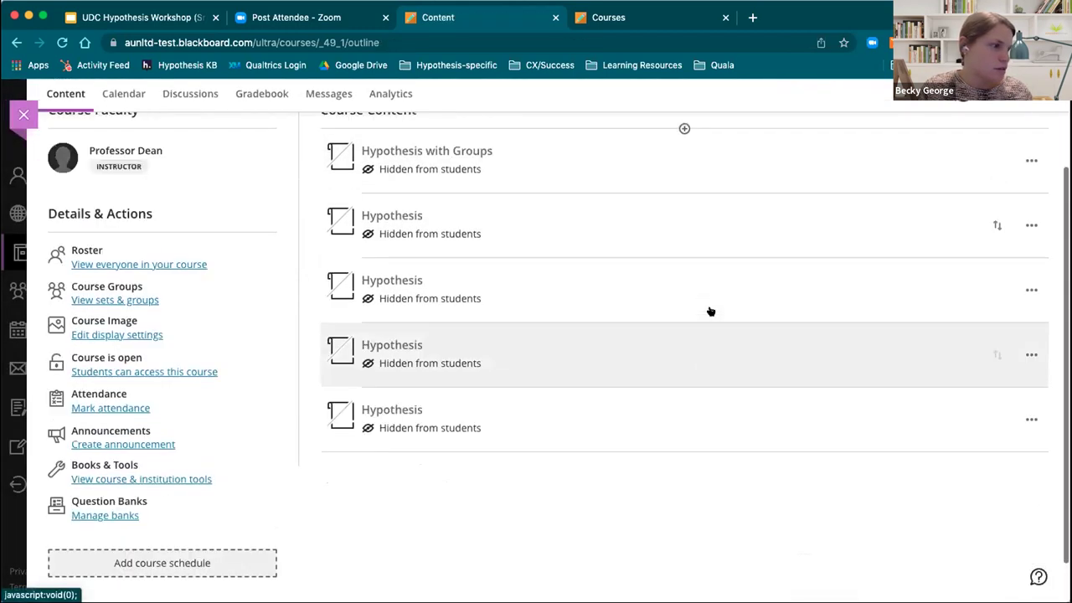
pyautogui.click(1028, 222)
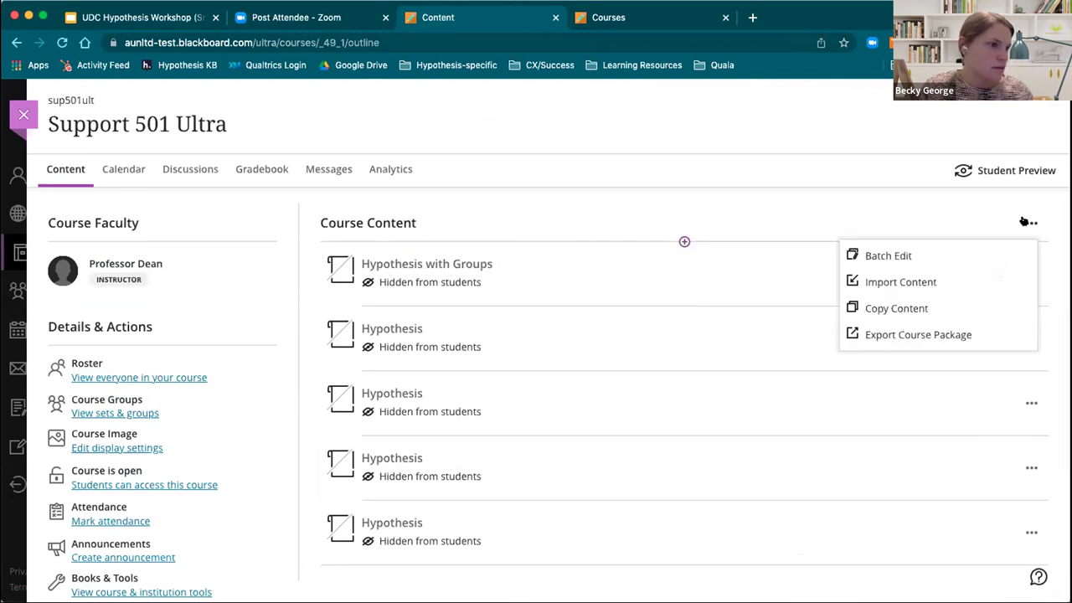
pyautogui.click(684, 241)
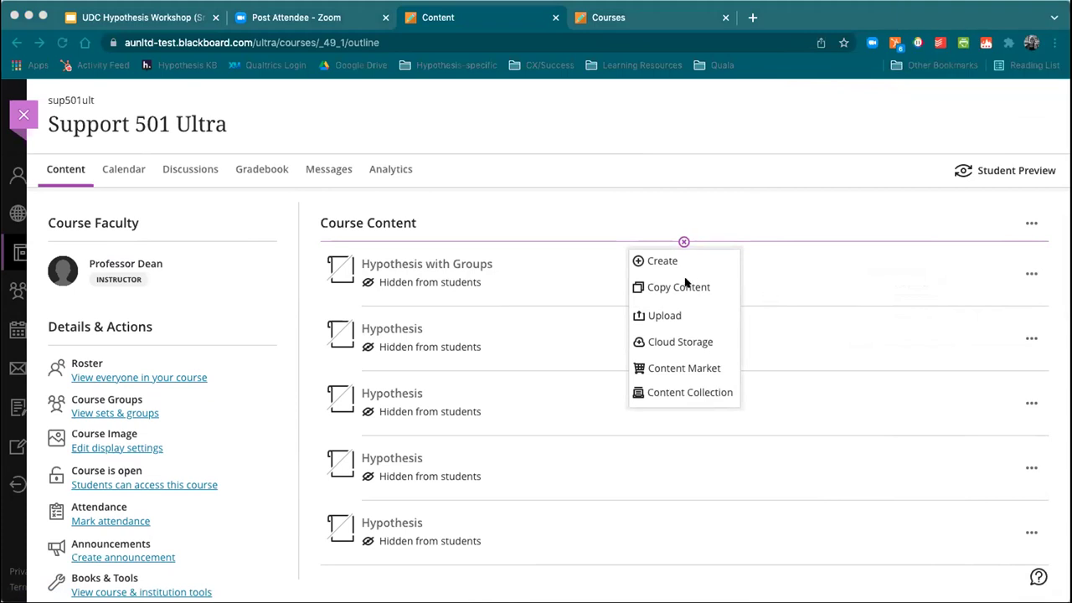
# - Check the Books & Course Tools of Support 501 Ultra for available institution tools and return to the course content
pyautogui.scroll(-3, 264, 410)
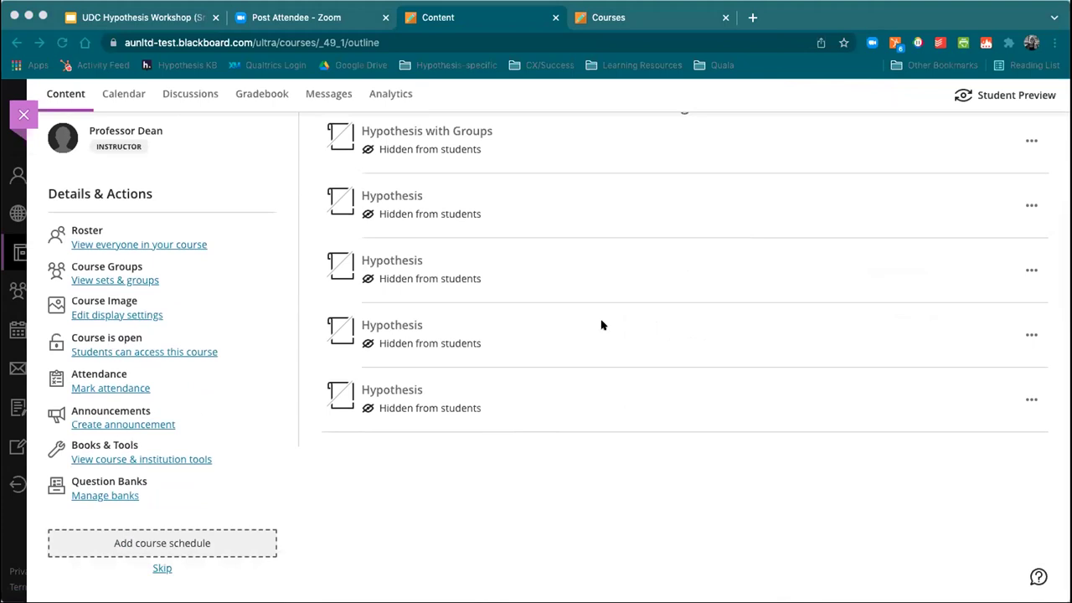
pyautogui.scroll(1, 602, 325)
pyautogui.scroll(1, 601, 325)
pyautogui.click(173, 521)
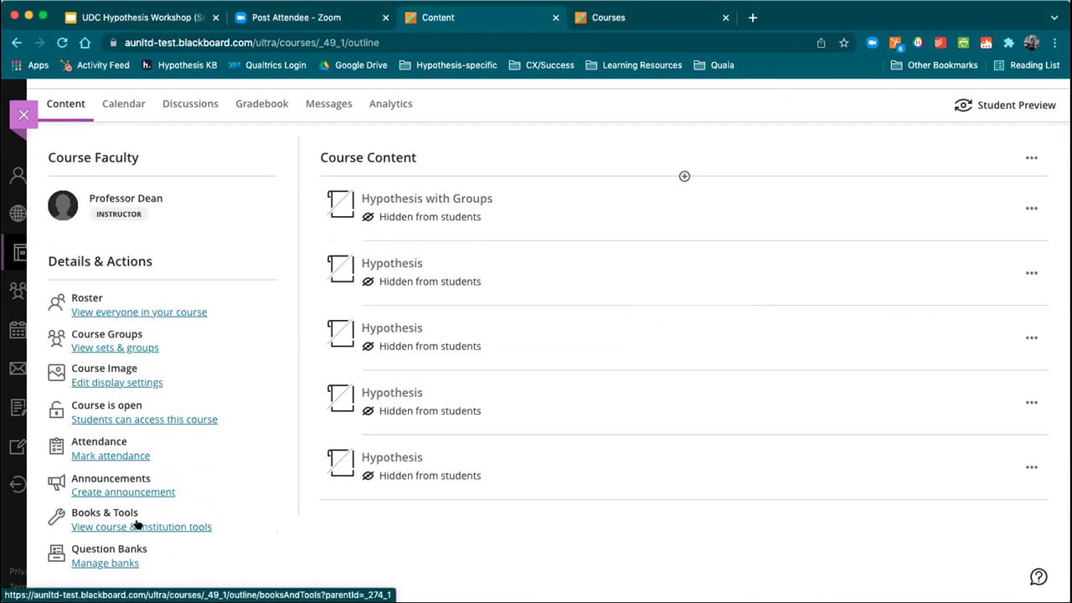
pyautogui.click(136, 524)
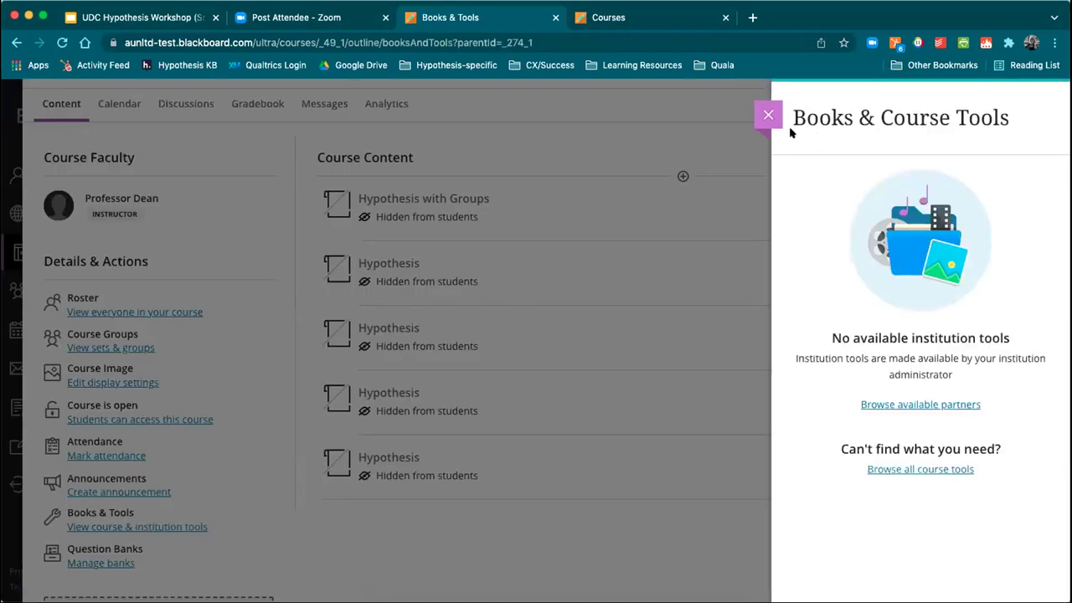
pyautogui.click(766, 119)
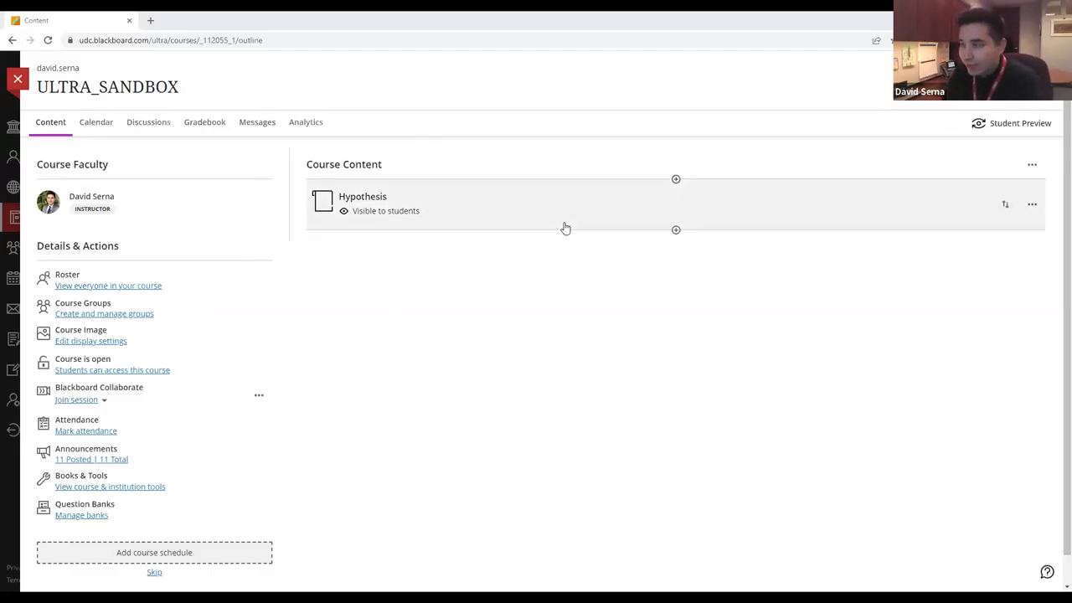
# - Add the Hypothesis tool from the Content Market below the existing Hypothesis item in the ULTRA_SANDBOX course
pyautogui.click(676, 230)
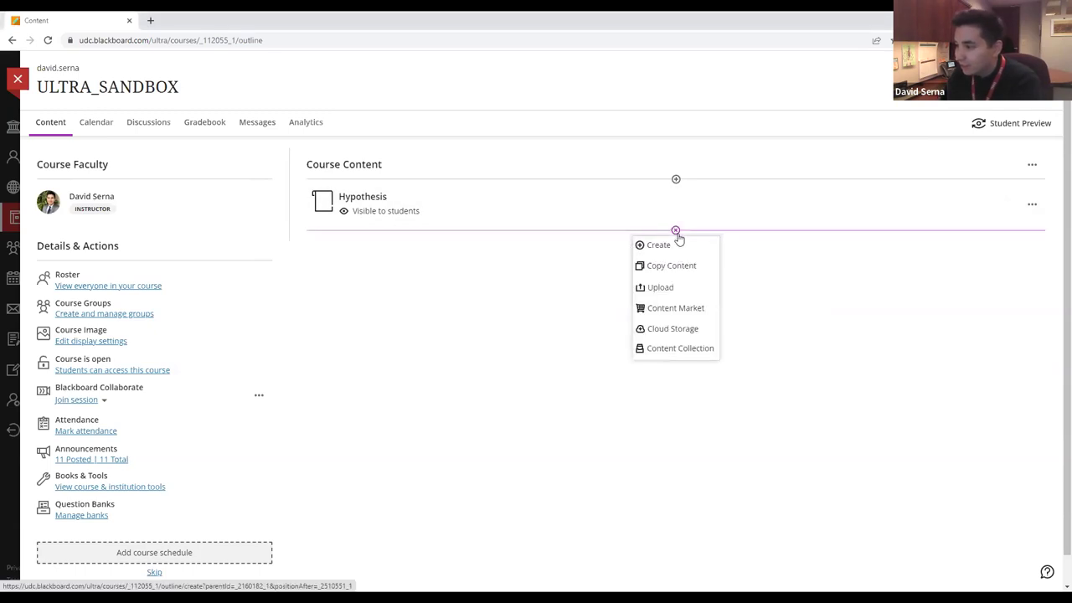
pyautogui.click(676, 308)
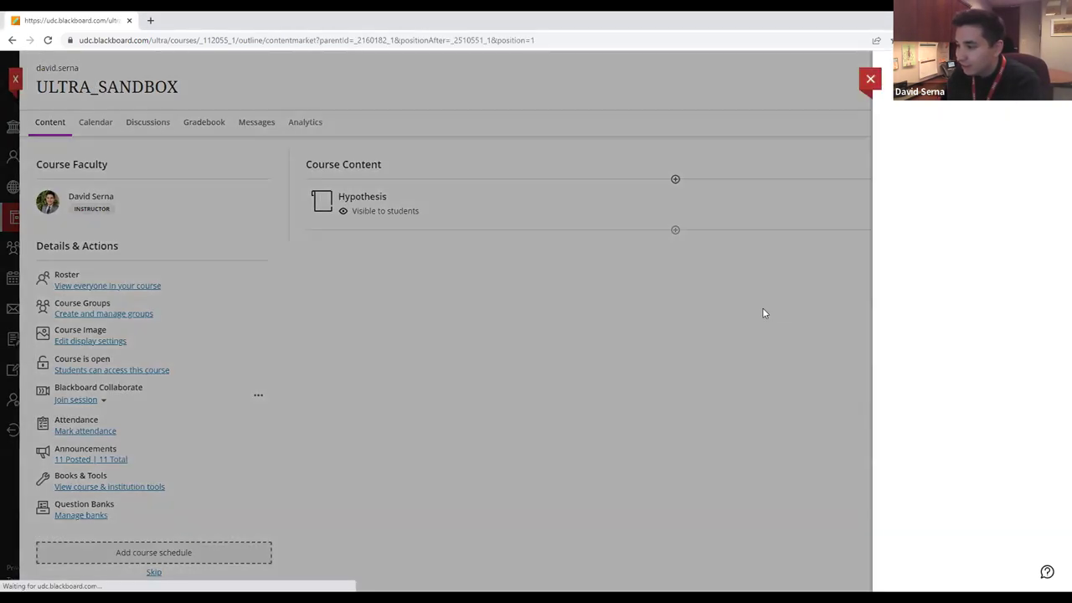
pyautogui.scroll(-2, 788, 287)
pyautogui.scroll(-6, 788, 286)
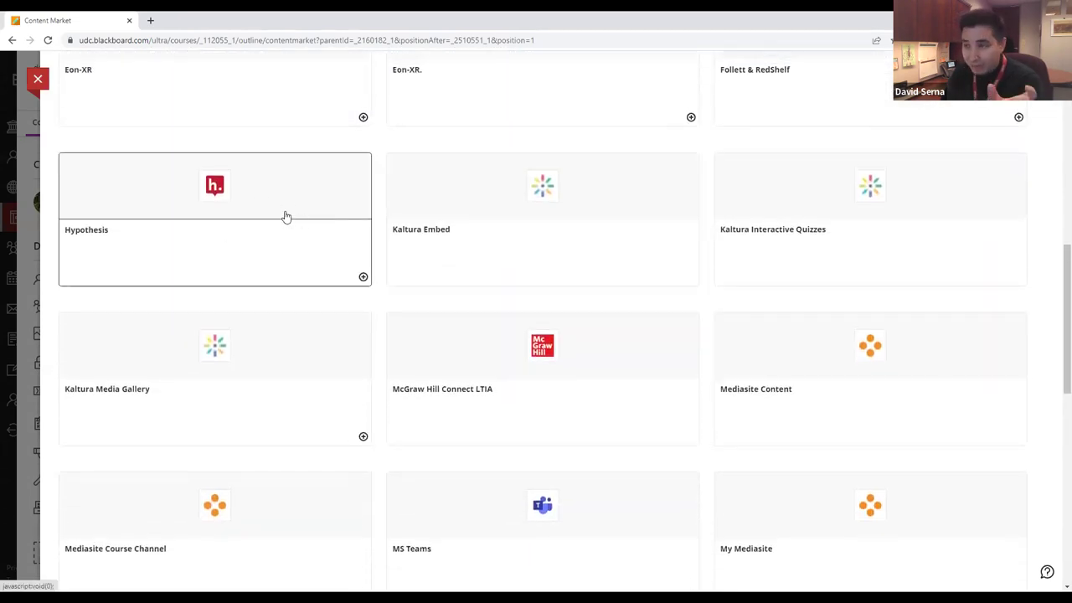
pyautogui.click(364, 277)
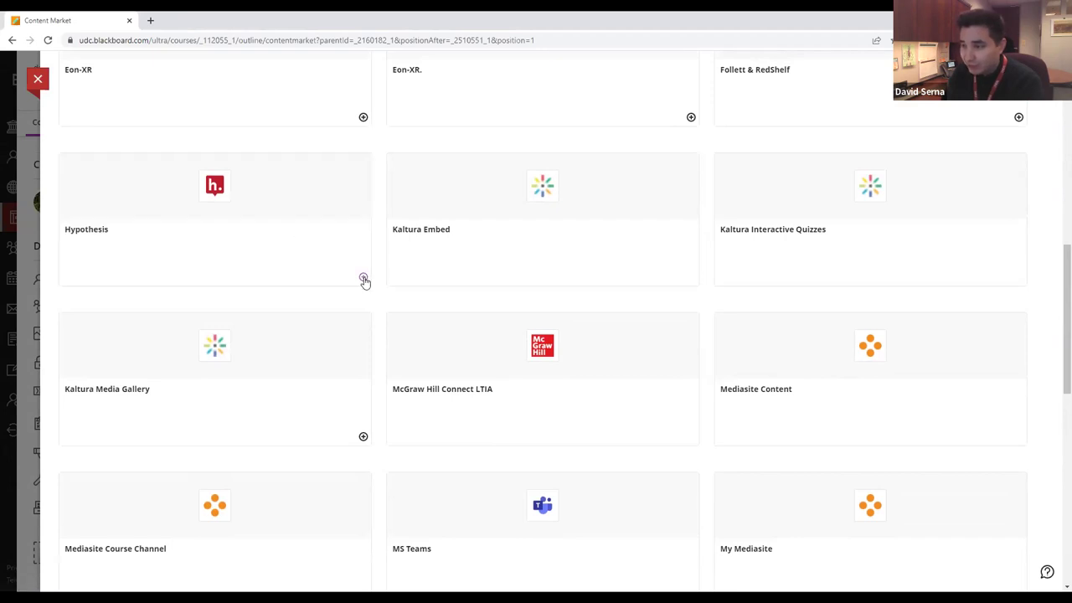
# - Delete the older Hypothesis item visible to students and look at the assignment content sources of the remaining hidden one
pyautogui.click(1031, 204)
pyautogui.click(946, 249)
pyautogui.click(988, 293)
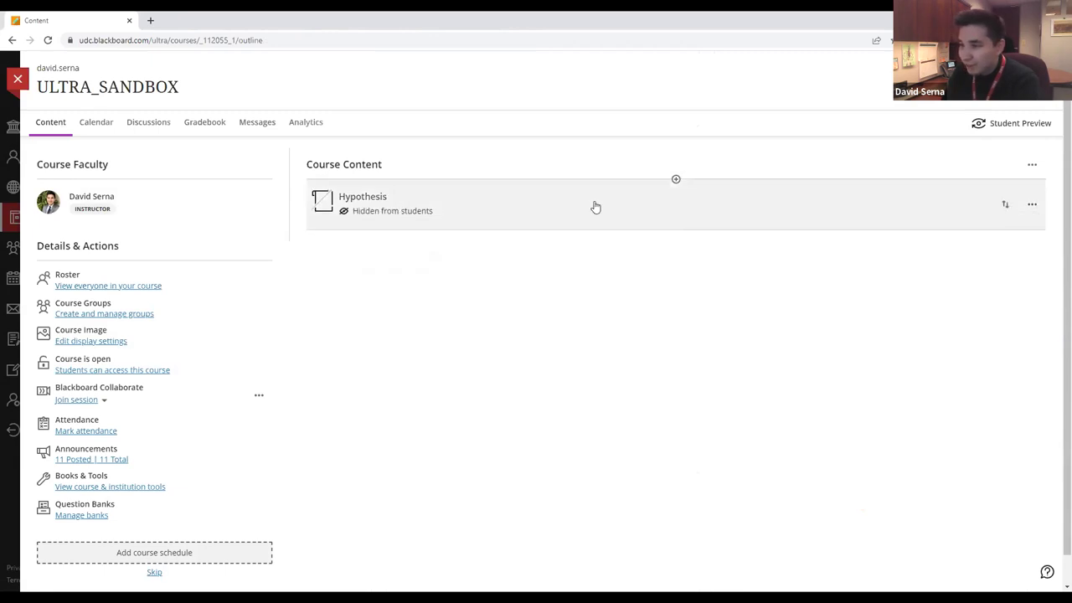
pyautogui.click(486, 207)
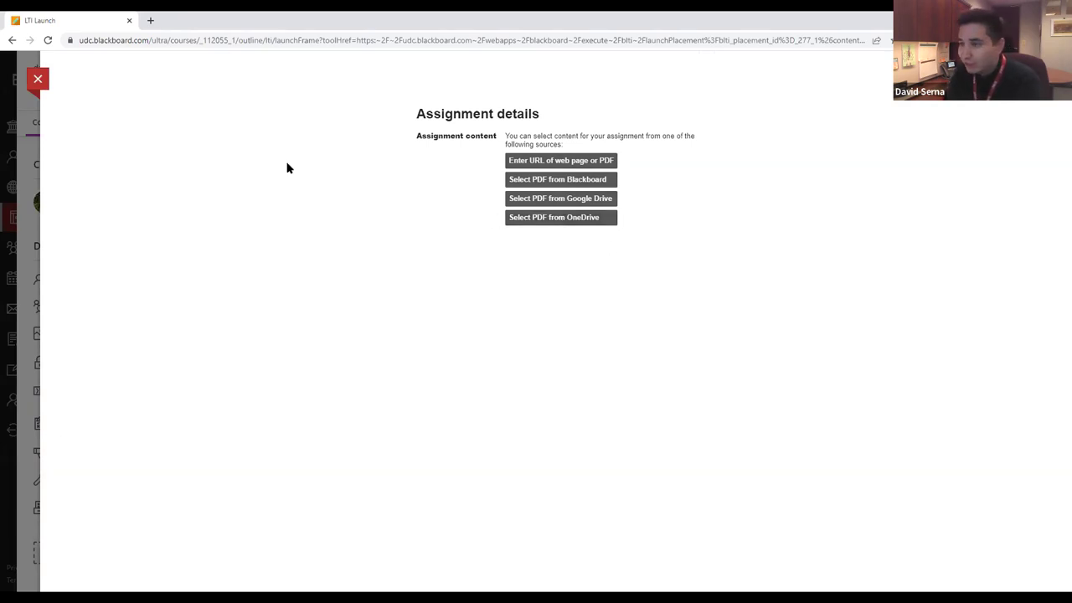
pyautogui.click(38, 80)
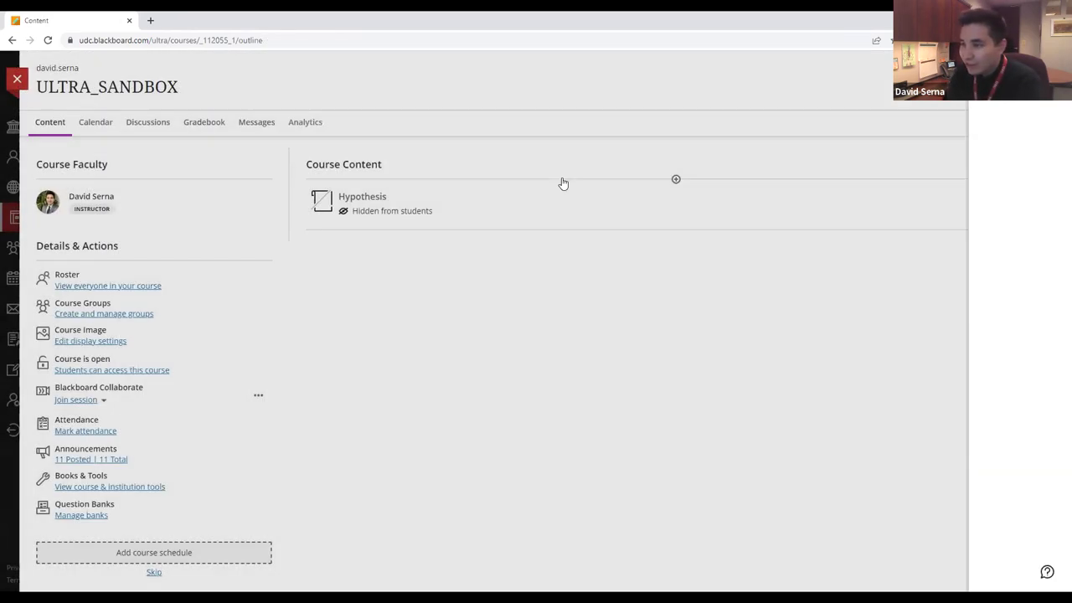
# - Rename the hidden Hypothesis item as "Hypothesis (Click here)" and give it the description "This is the reading for Chapter 4."
pyautogui.click(1032, 204)
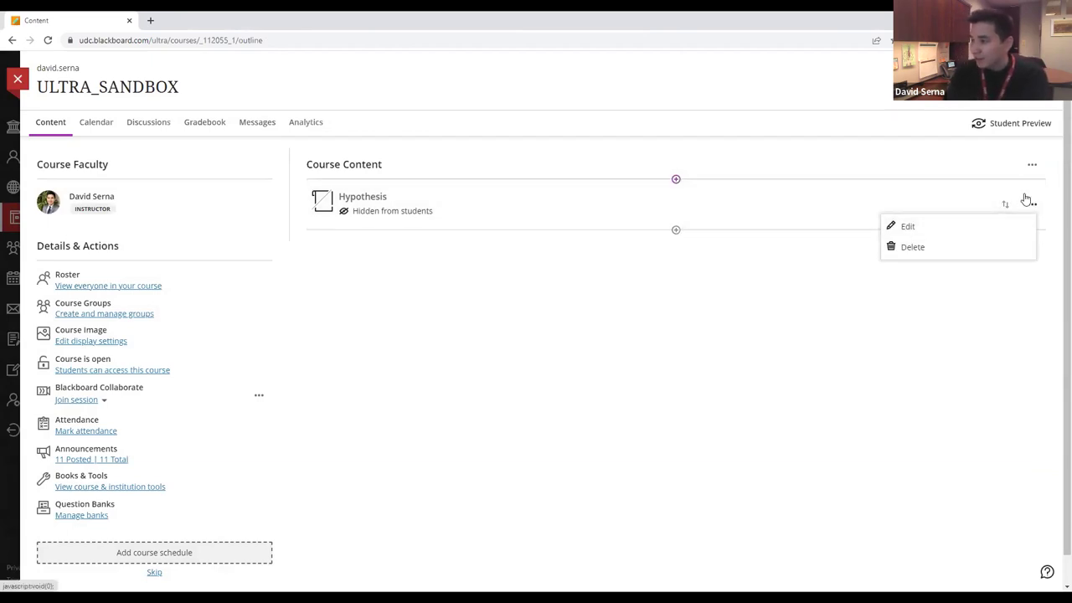
pyautogui.click(942, 227)
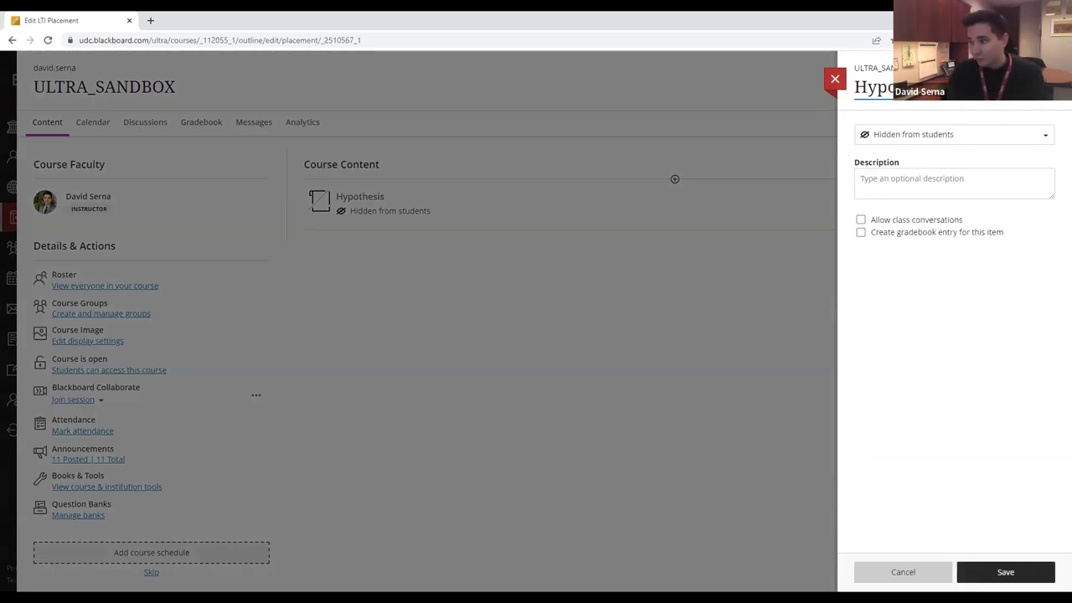
pyautogui.press('Down')
pyautogui.write('(Cli')
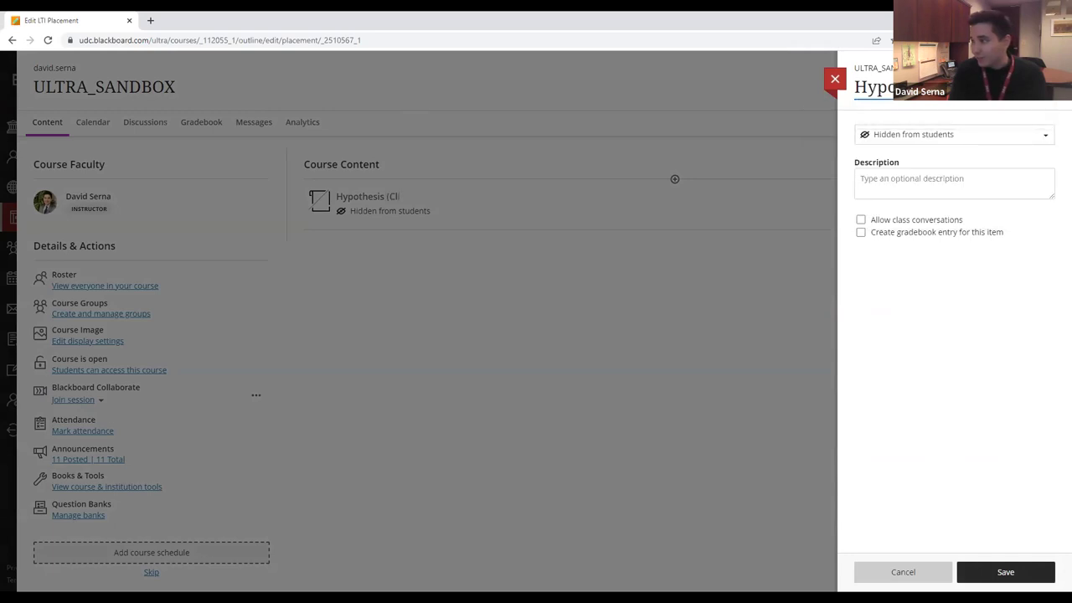
pyautogui.click(953, 175)
pyautogui.write('This is the reading for Chap')
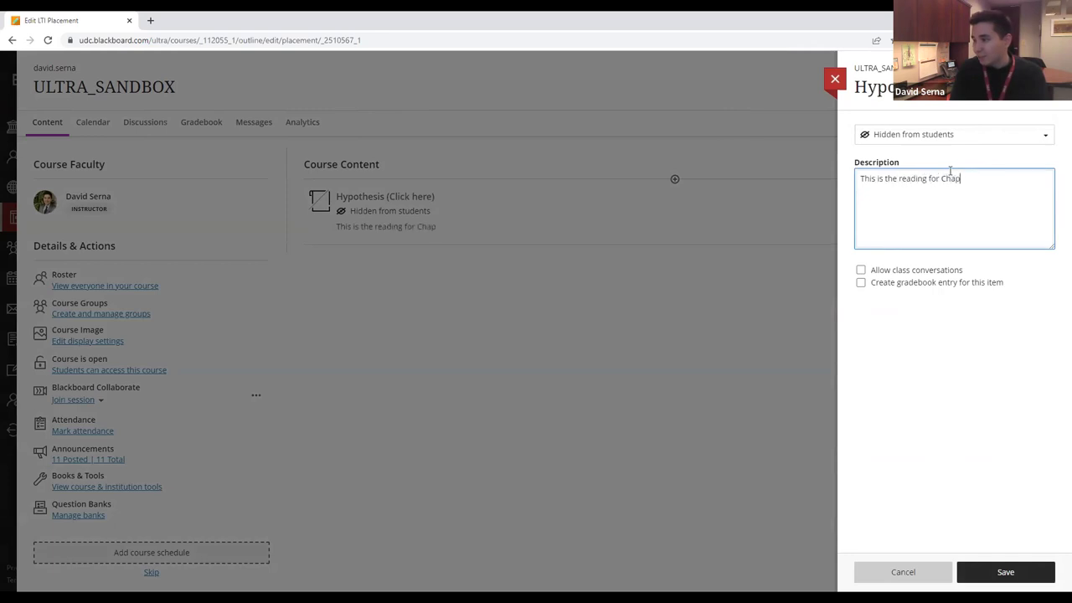
pyautogui.write('4.')
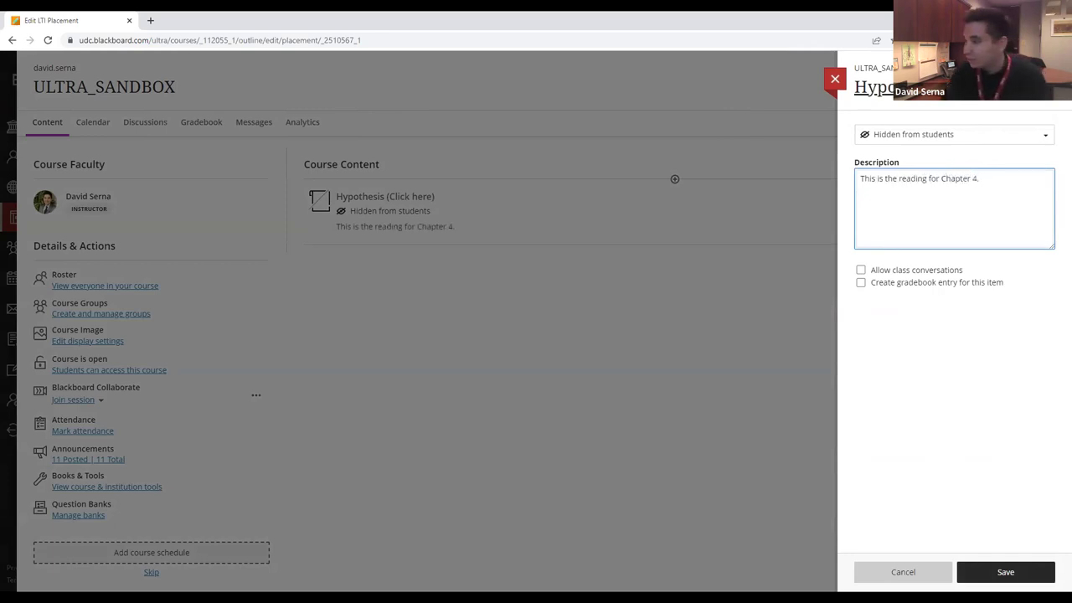
# - Make the Hypothesis (Click here) item visible to students and save its settings
pyautogui.click(880, 136)
pyautogui.click(888, 156)
pyautogui.click(1007, 574)
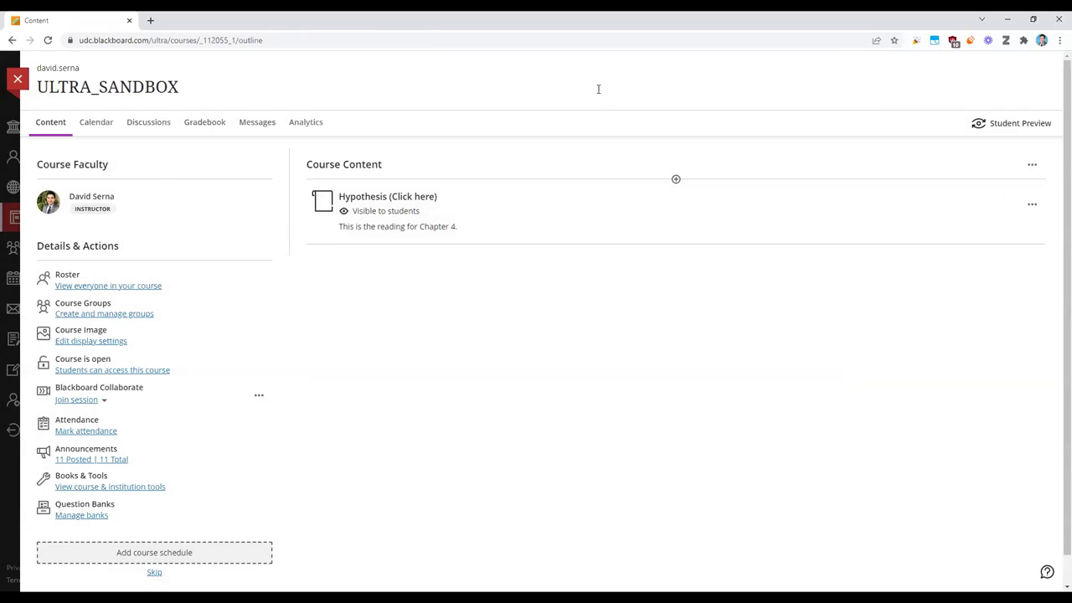
# - Edit the Hypothesis (Click here) item again and enable a gradebook entry for it
pyautogui.click(1032, 204)
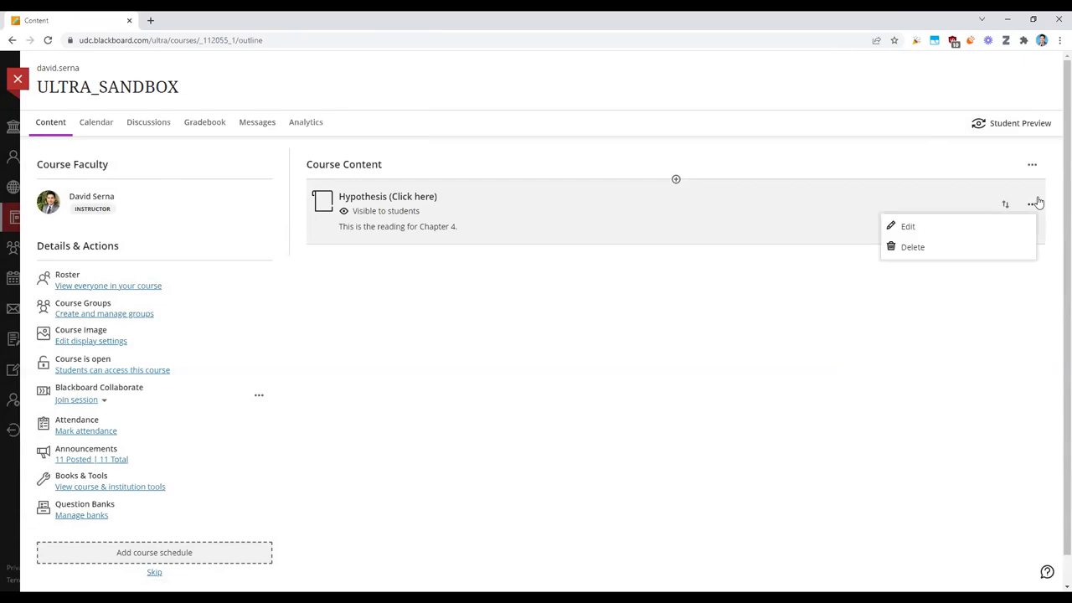
pyautogui.click(987, 231)
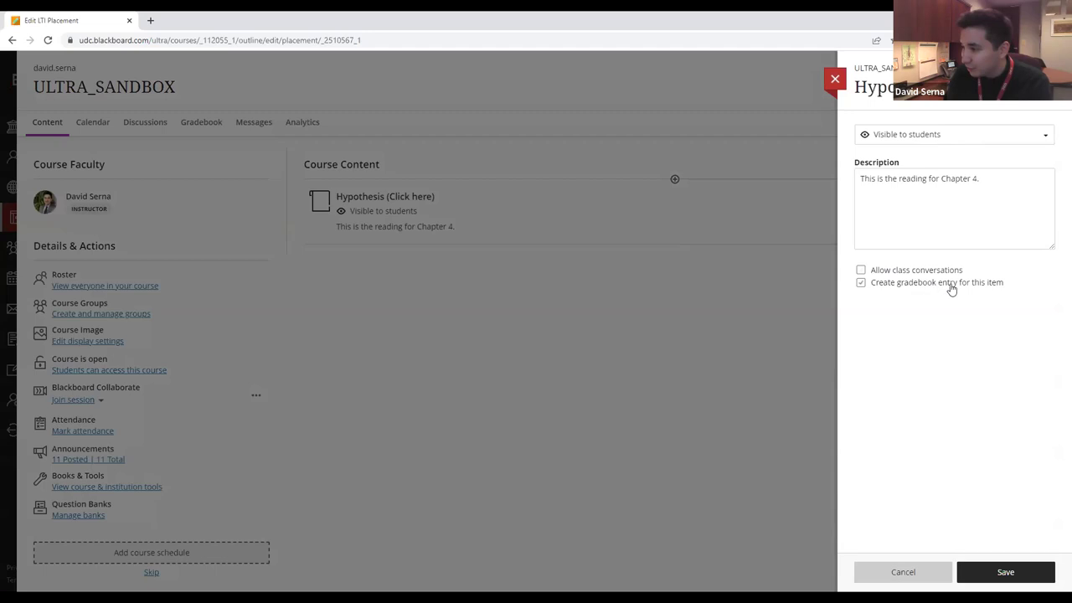
pyautogui.click(862, 284)
pyautogui.click(861, 285)
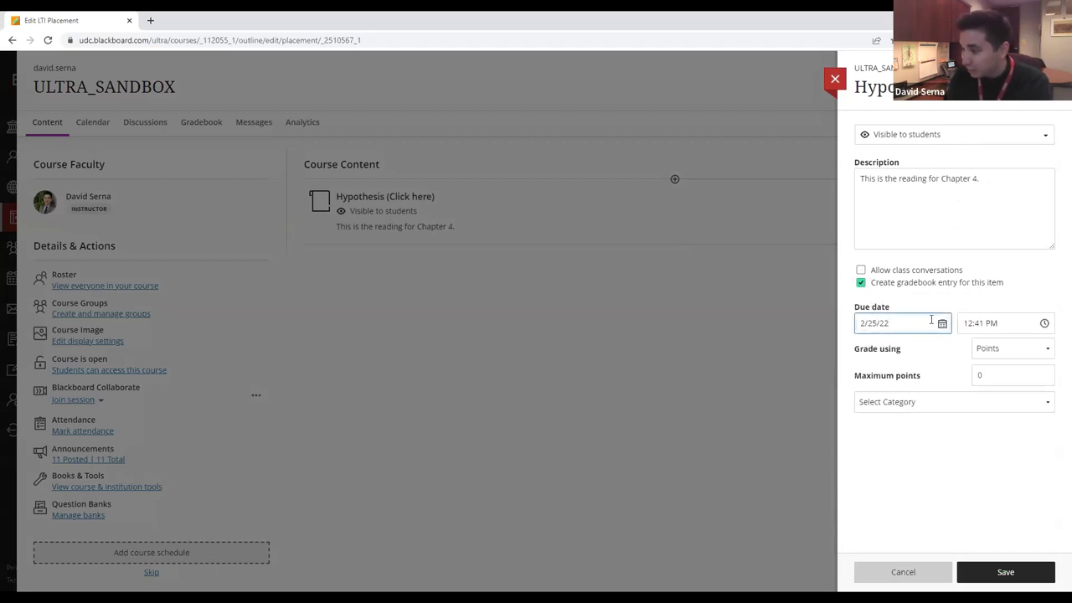
# - Keep Points as the grading method, view the grade categories without choosing one, and save the item
pyautogui.click(1014, 353)
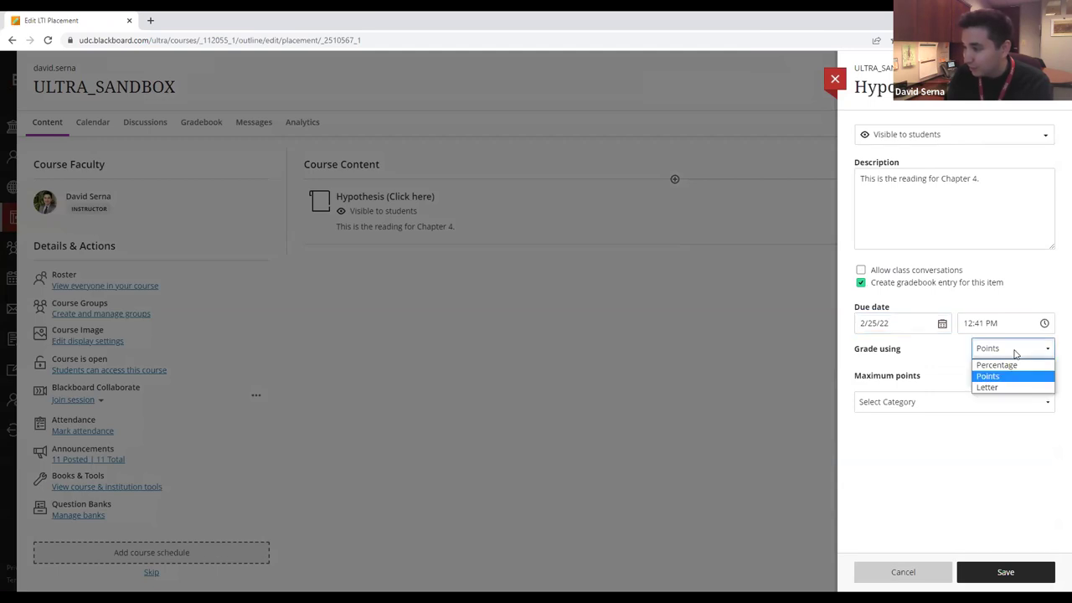
pyautogui.click(995, 376)
pyautogui.click(977, 407)
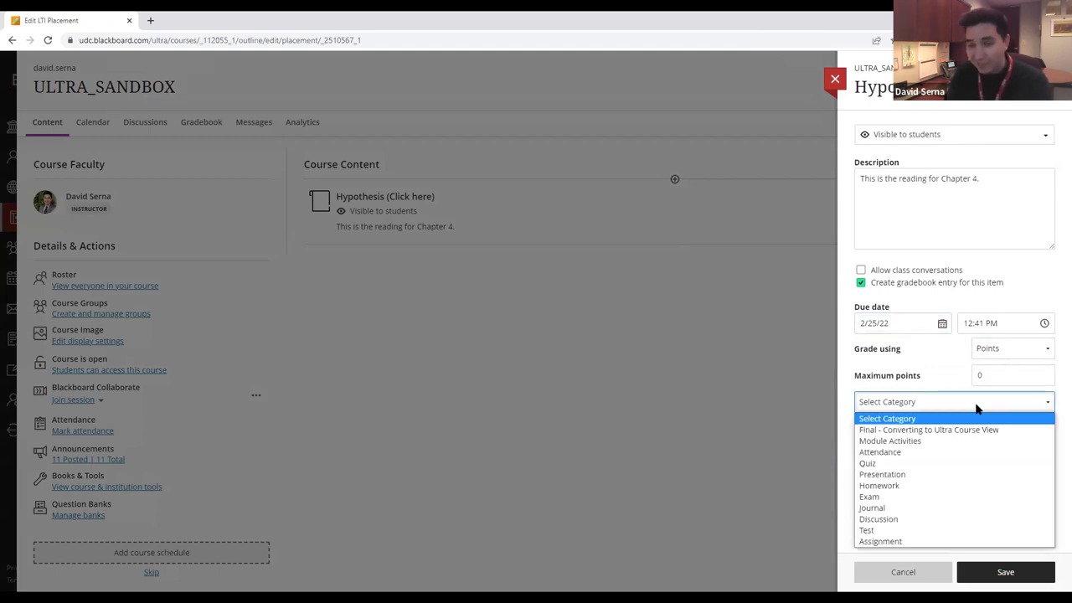
pyautogui.click(976, 407)
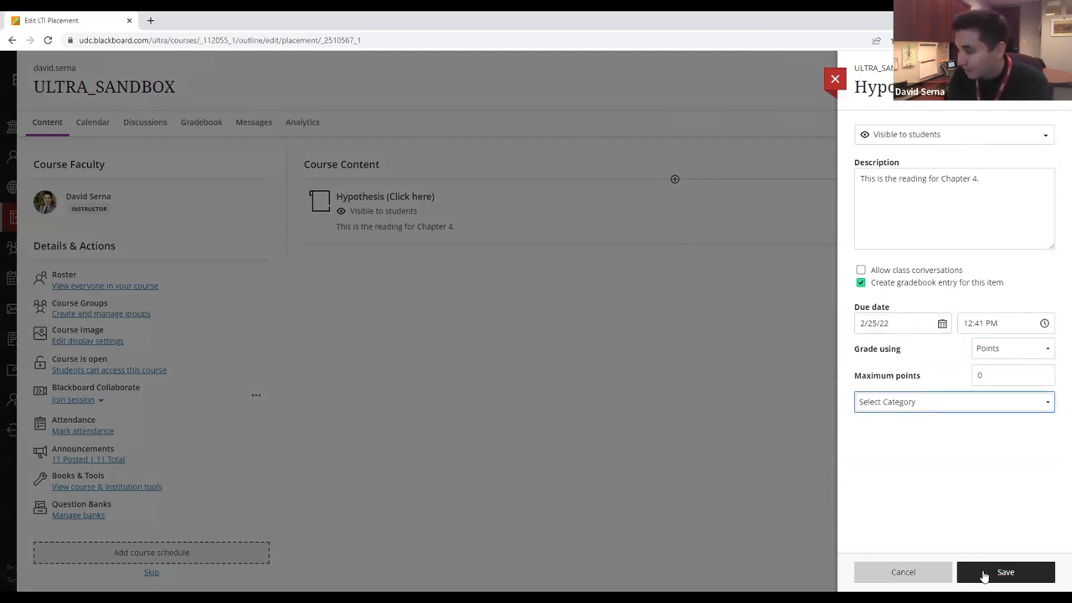
pyautogui.click(988, 571)
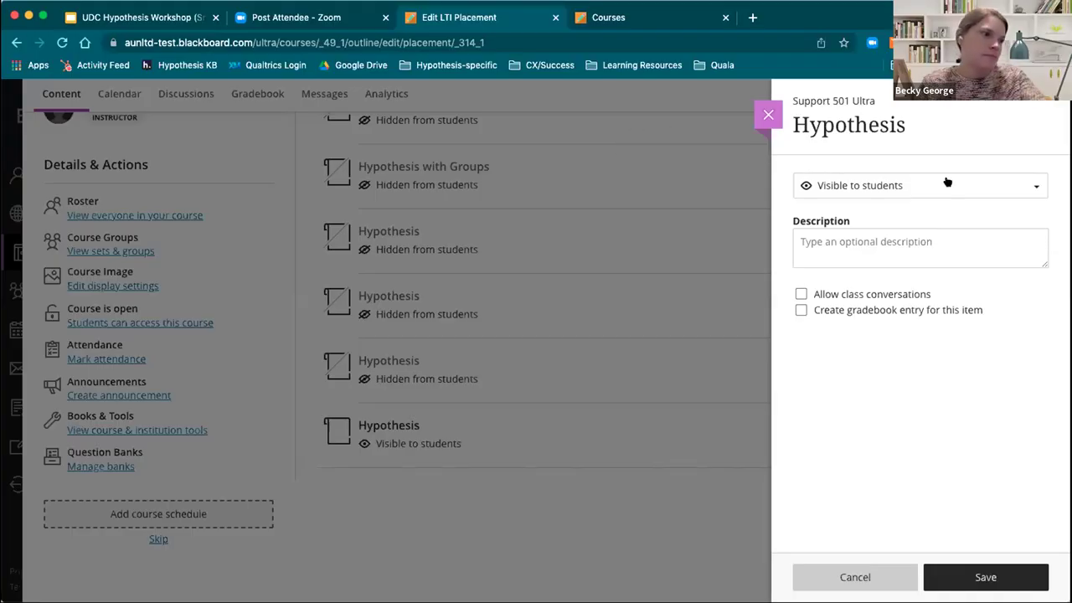
# - In Support 501 Ultra, keep the last Hypothesis item visible to students and enter the description "UDC Group Assignment today!"
pyautogui.click(945, 180)
pyautogui.click(913, 213)
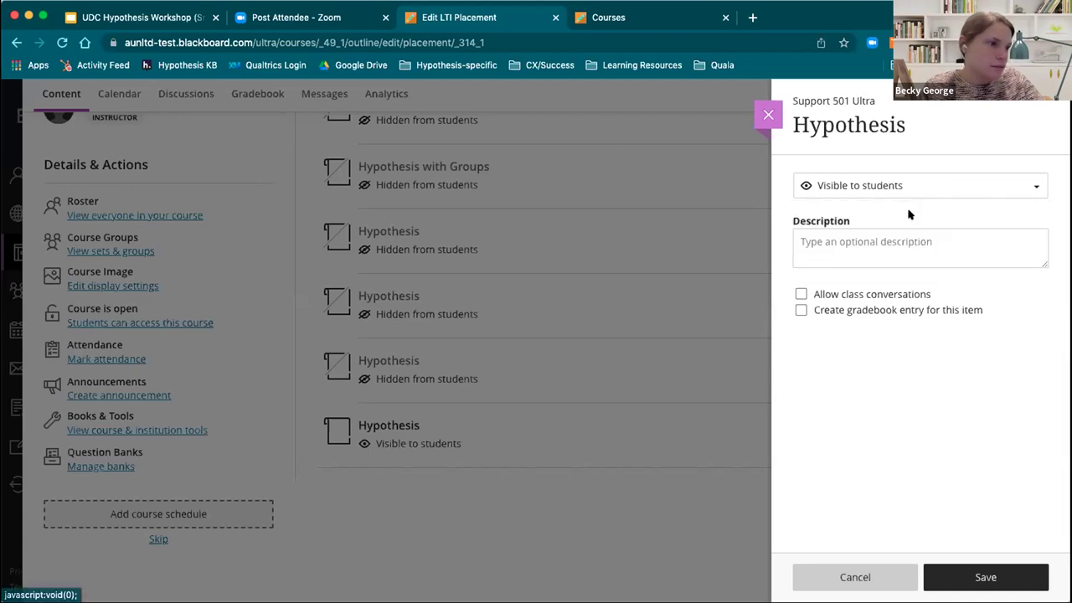
pyautogui.click(847, 242)
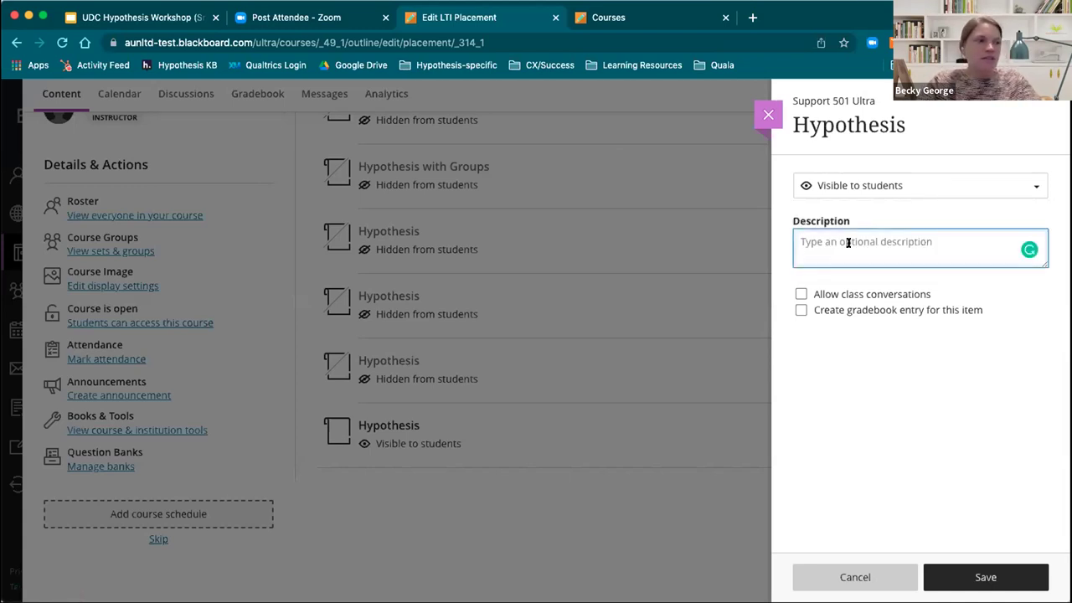
pyautogui.write('UDC Group Assignment today!')
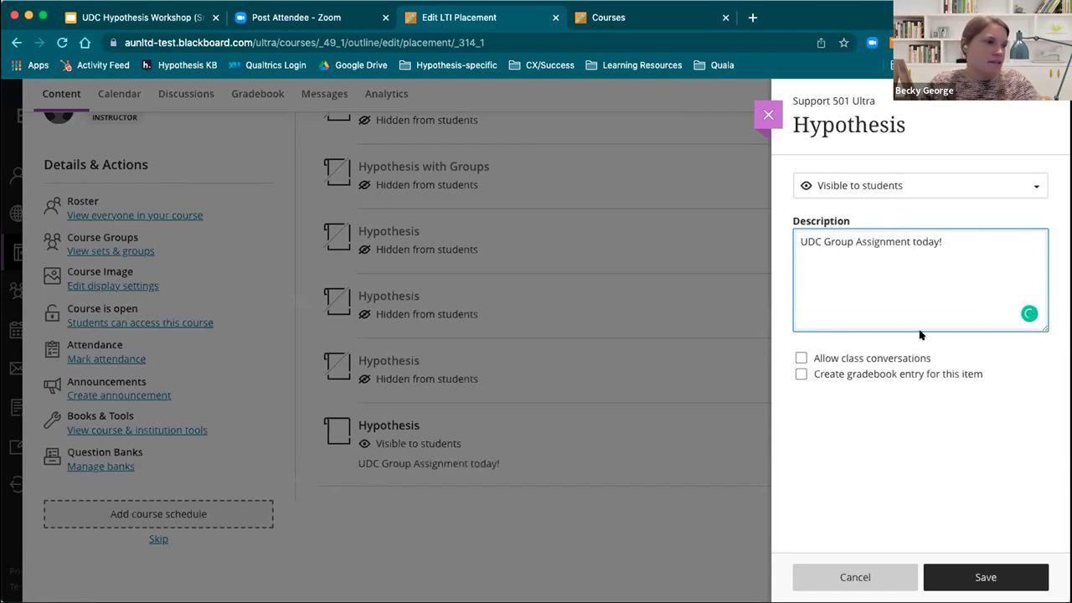
# - Rename the last Hypothesis item as "UDC Hypothesis Assignment", save it, and open it briefly to check its annotatable PDF
pyautogui.click(920, 127)
pyautogui.doubleClick(892, 125)
pyautogui.write('UD')
pyautogui.press('BackSpace')
pyautogui.write('DC Hypothesis Assignment')
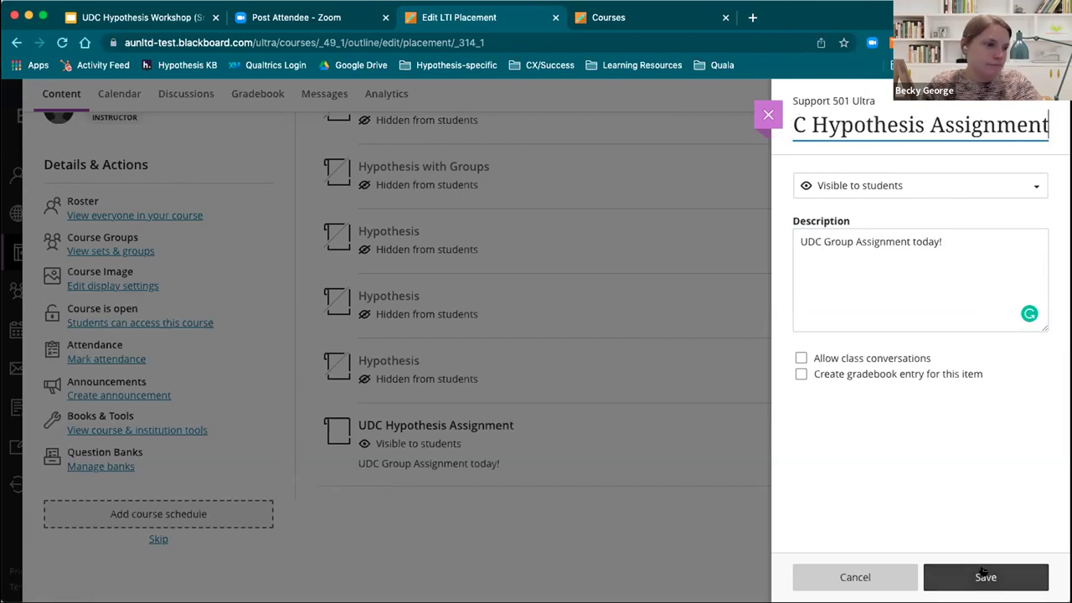
pyautogui.click(978, 581)
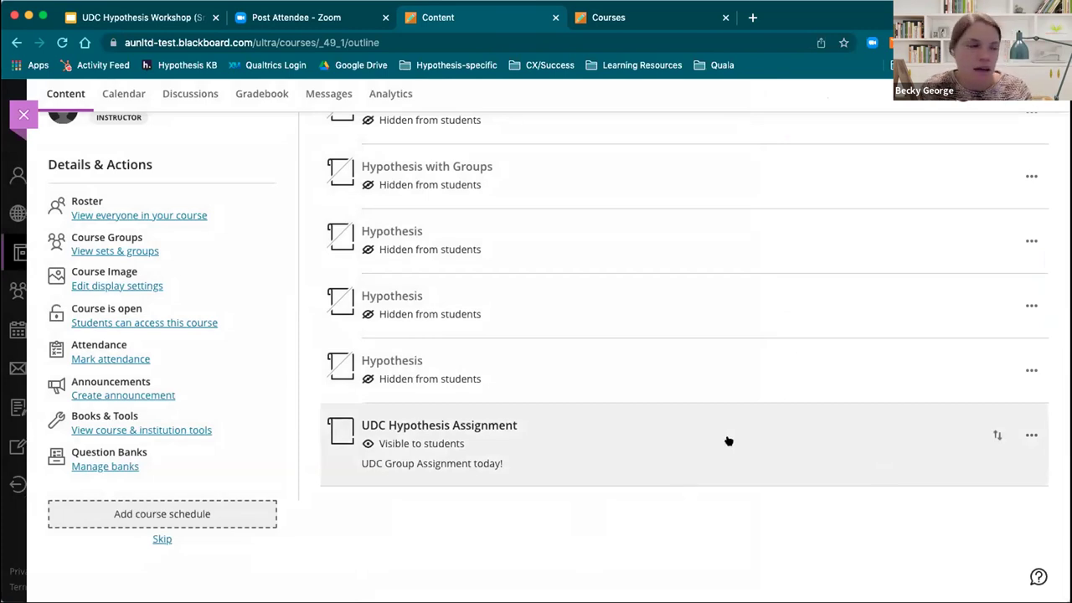
pyautogui.click(501, 425)
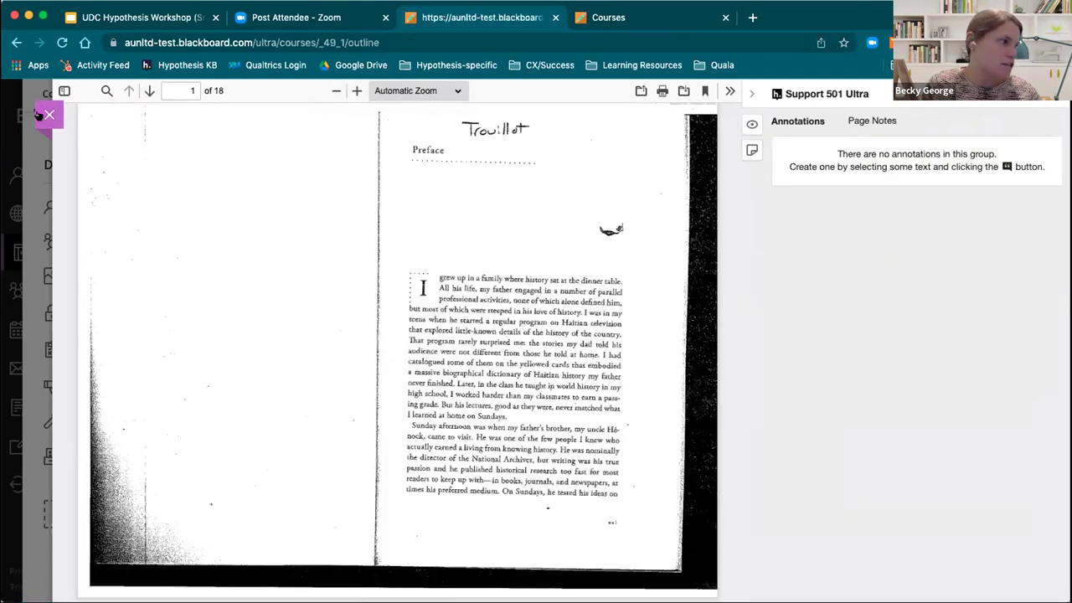
pyautogui.click(39, 115)
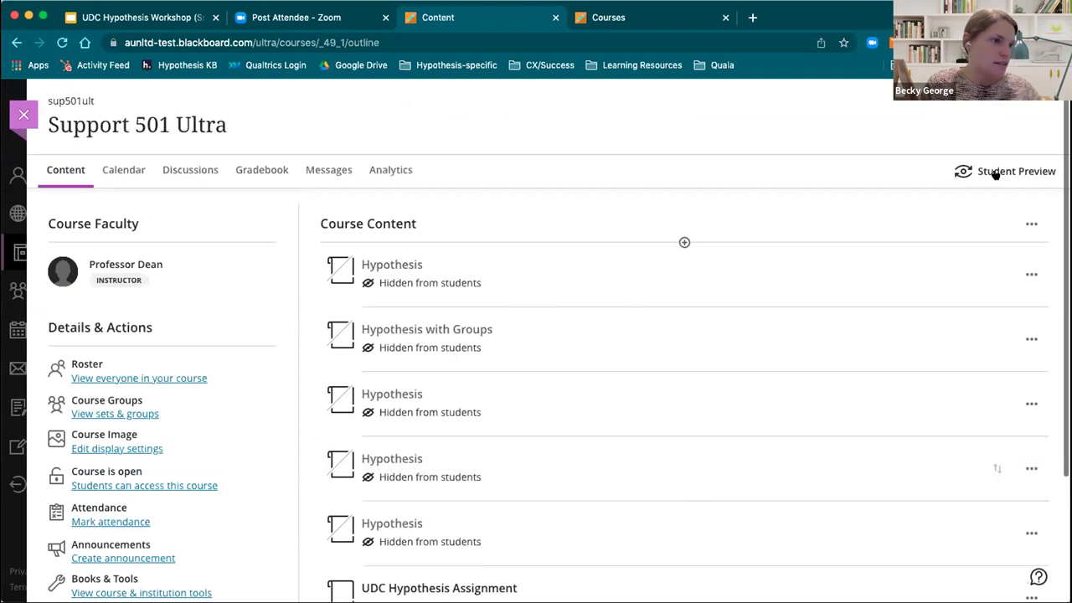
# - Add another Hypothesis item from the Content Market's institution tools at the start of the course content
pyautogui.click(684, 243)
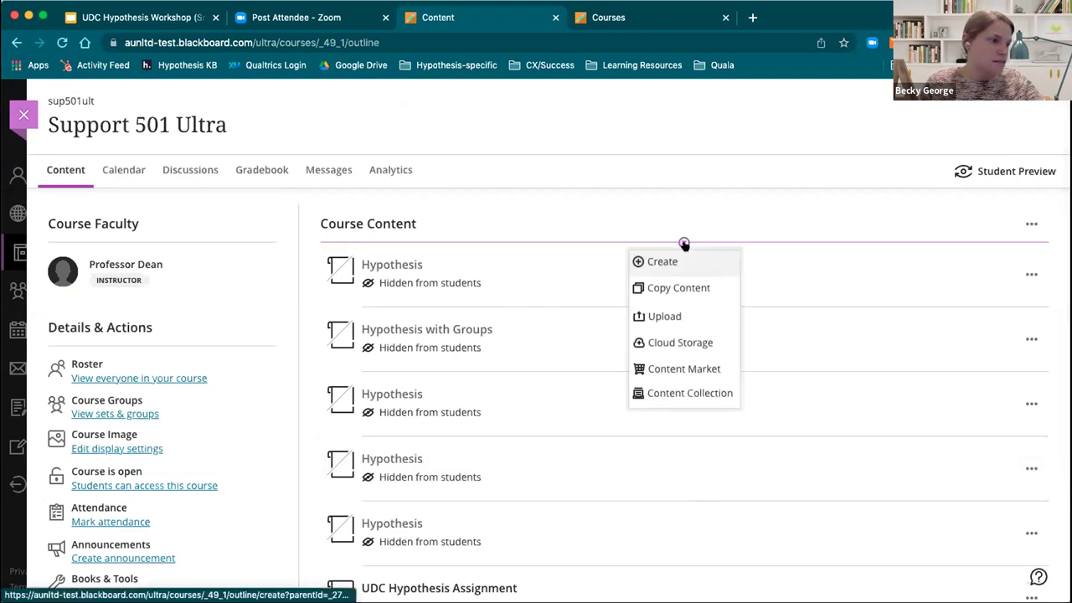
pyautogui.click(681, 372)
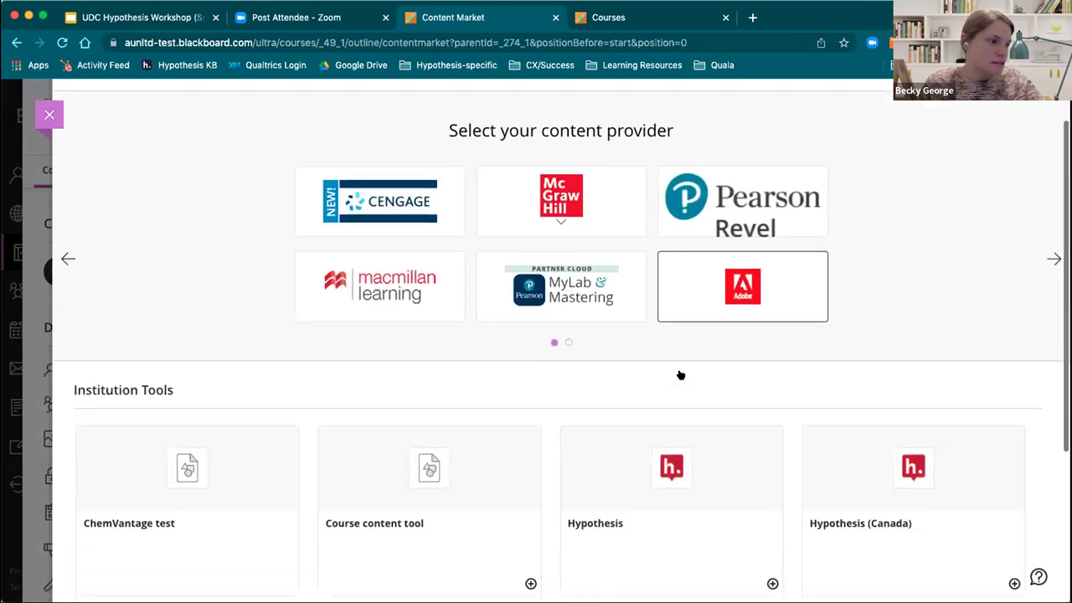
pyautogui.scroll(-5, 680, 374)
pyautogui.click(772, 368)
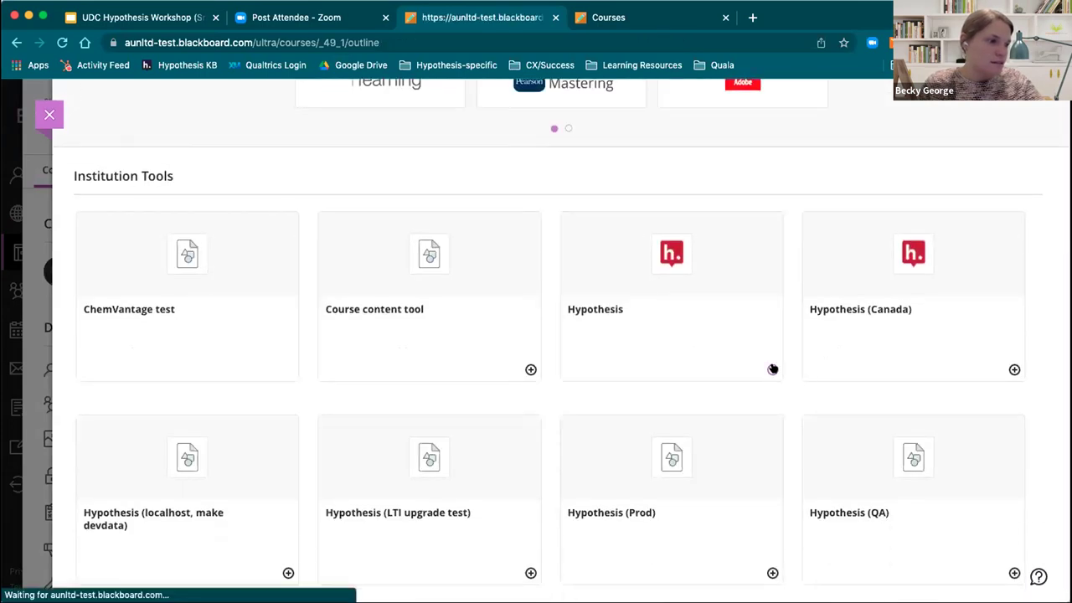
pyautogui.scroll(-3, 771, 366)
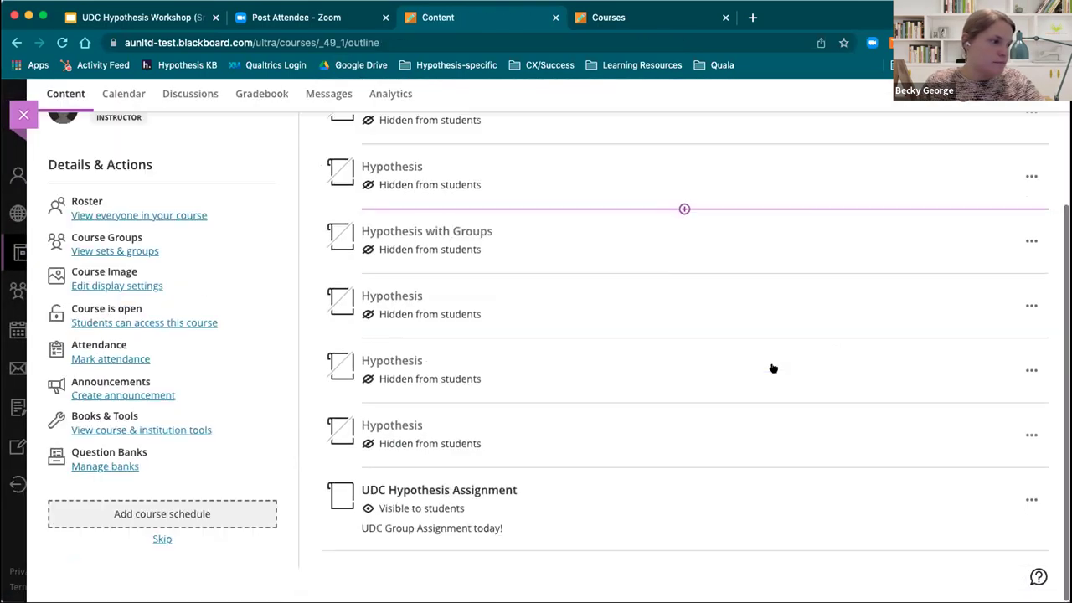
pyautogui.scroll(3, 773, 416)
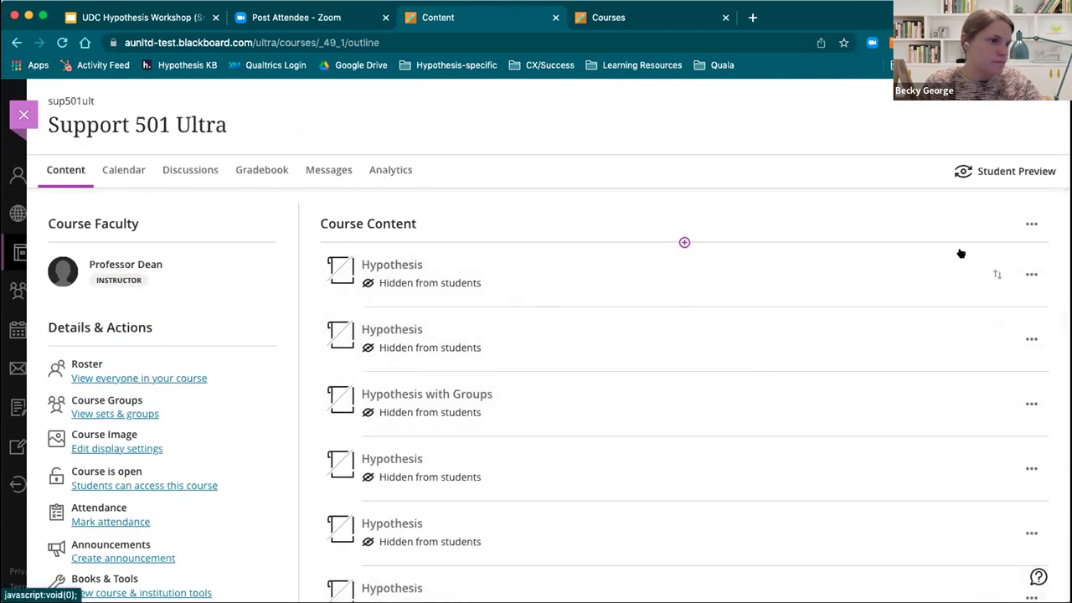
pyautogui.click(390, 264)
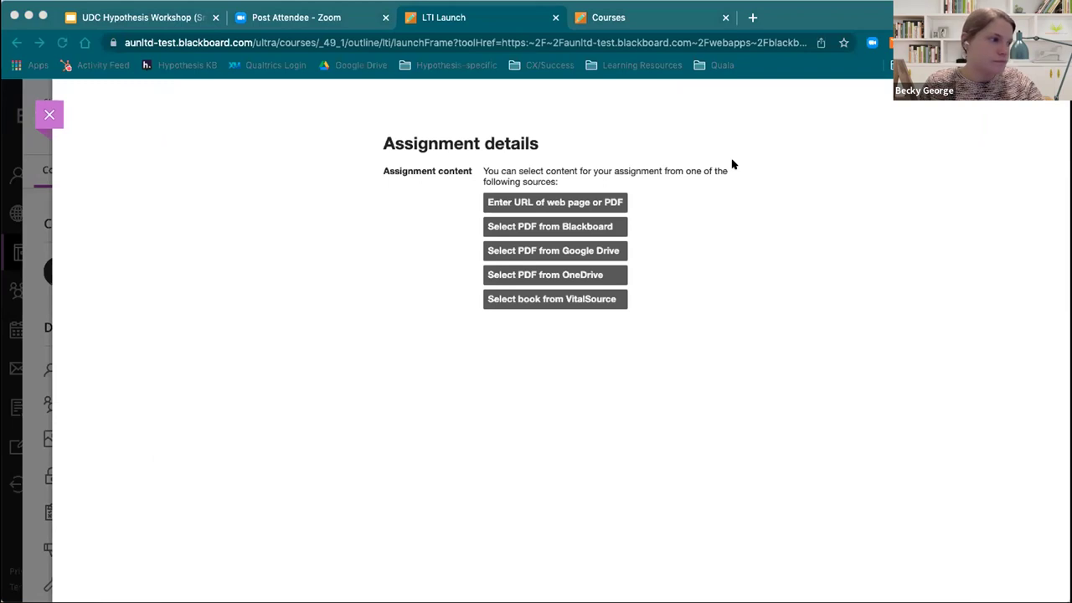
pyautogui.click(542, 204)
pyautogui.write('https://web.hypothes.is/blog/a-healthy-dose-of-social-annotation-advice/')
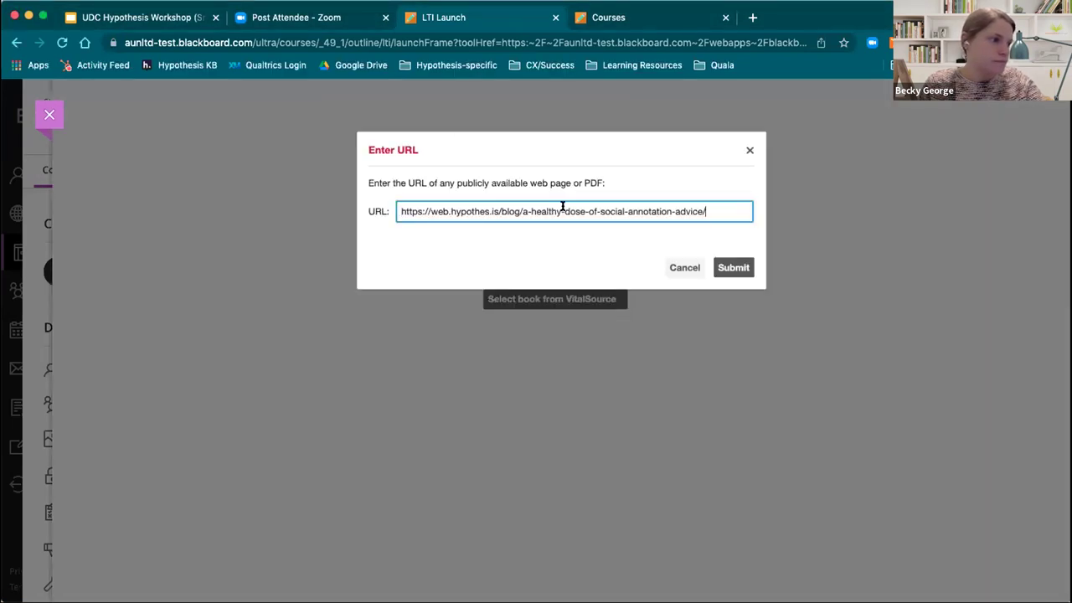
pyautogui.click(725, 269)
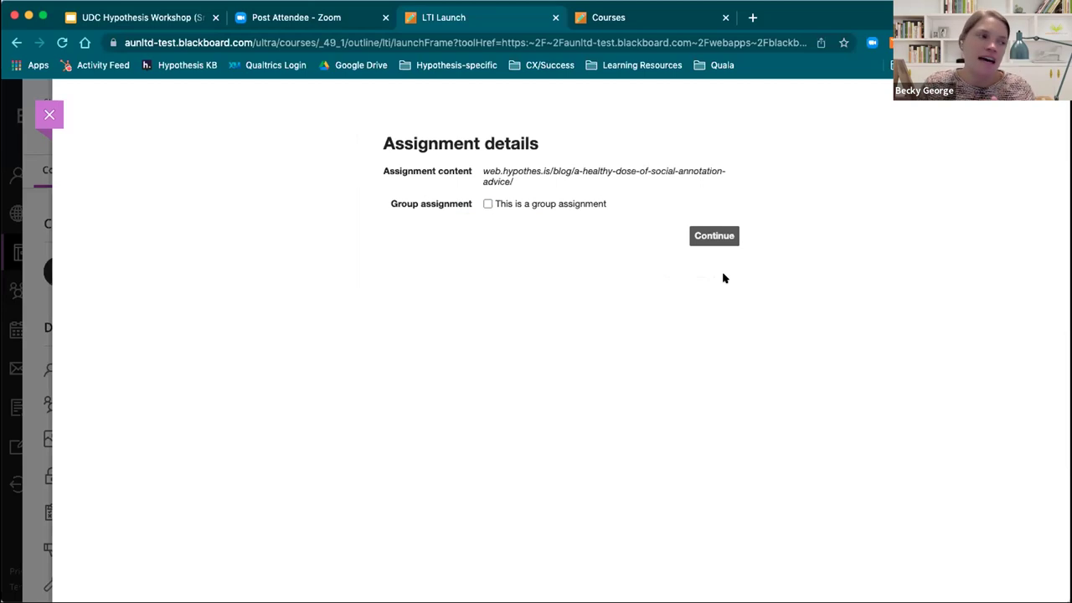
# - Make it a group assignment using the group set "New Group Set 2/24/22" and continue to the article
pyautogui.click(495, 201)
pyautogui.click(582, 221)
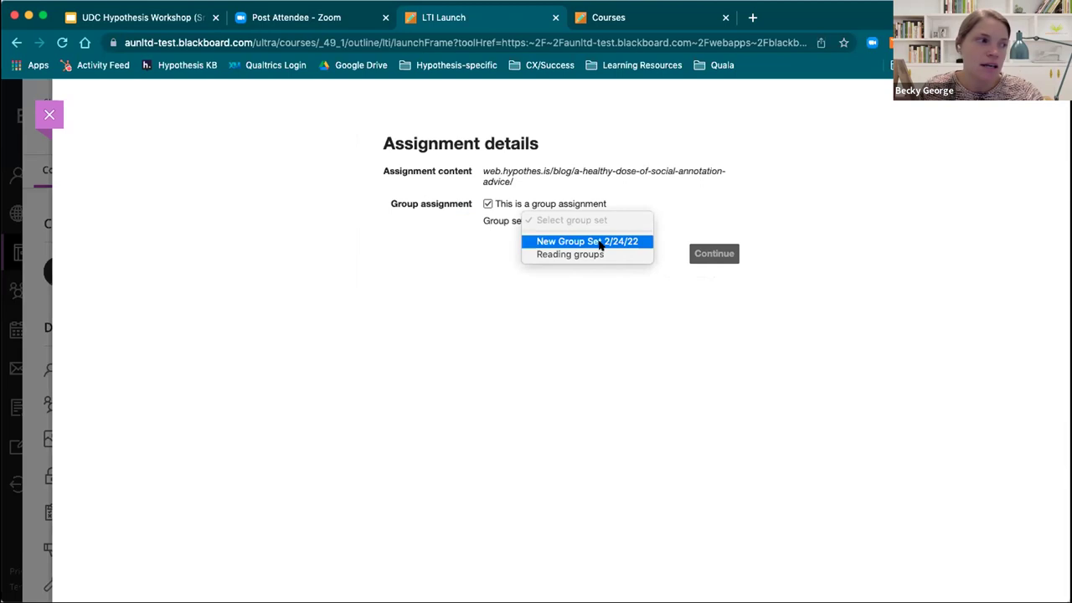
pyautogui.click(600, 245)
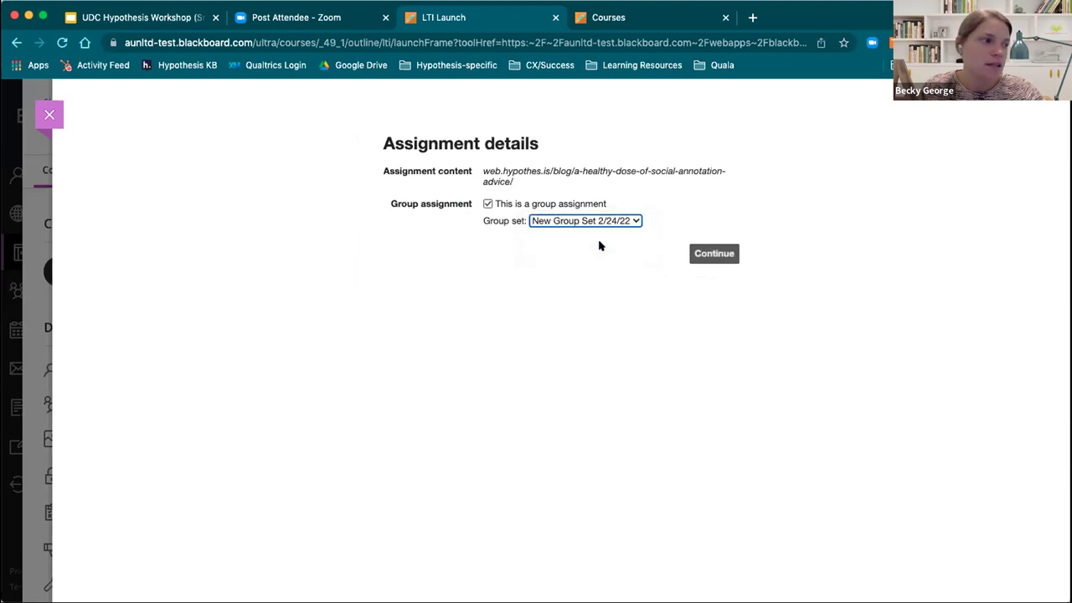
pyautogui.click(705, 252)
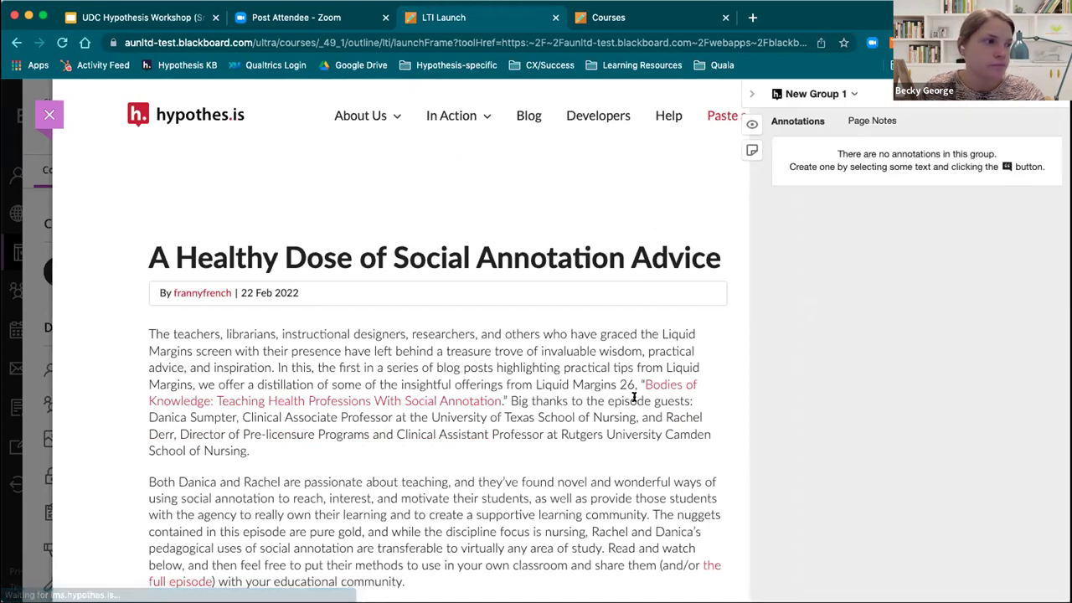
# - Look over the launched article and its available annotation groups, keeping New Group 1 selected
pyautogui.scroll(-2, 634, 396)
pyautogui.scroll(-2, 634, 396)
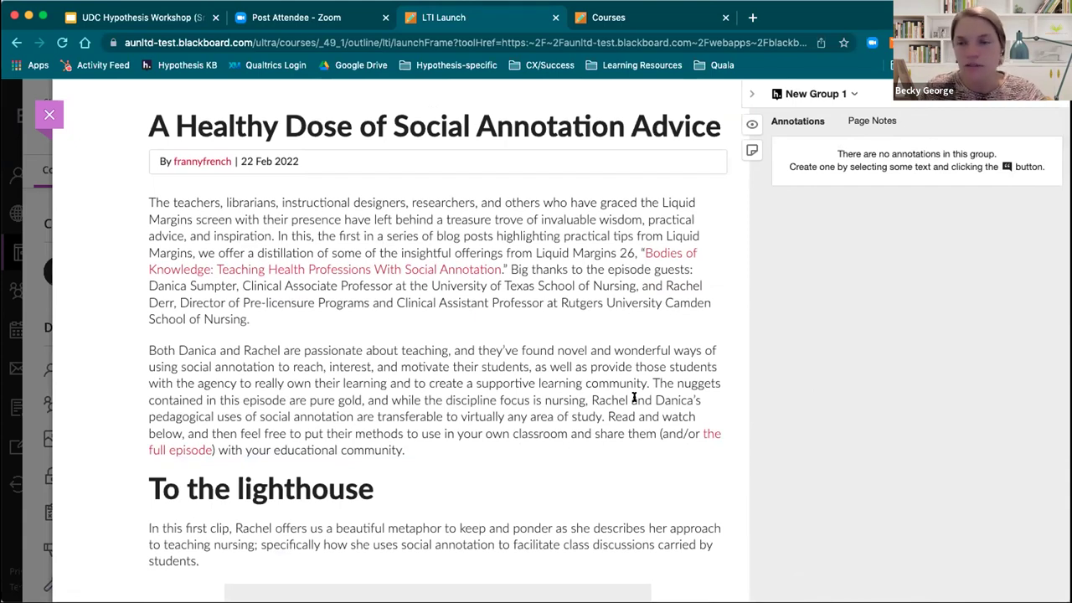
pyautogui.scroll(3, 634, 396)
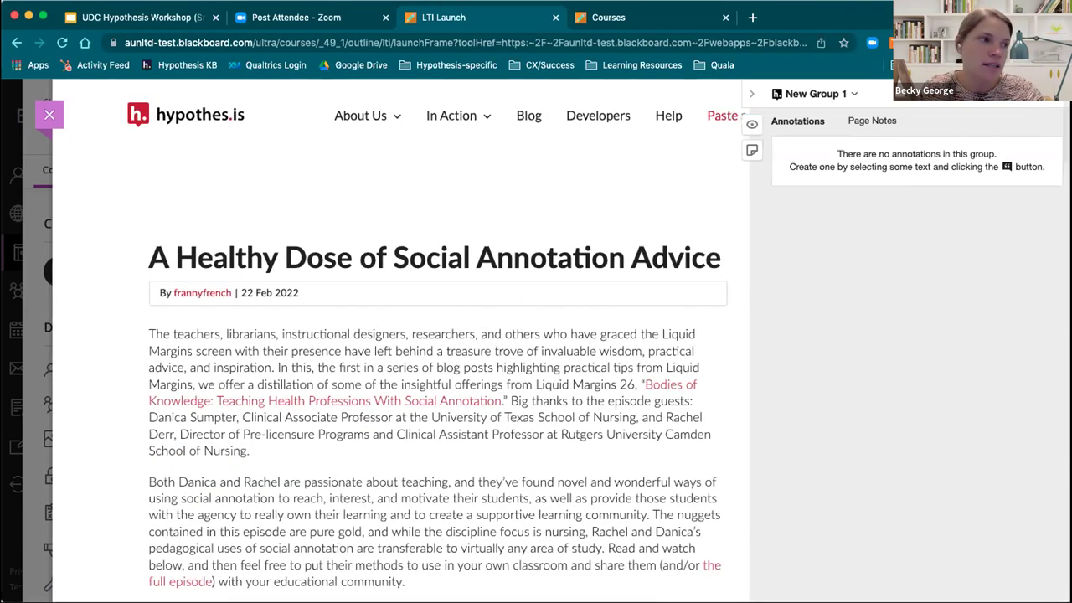
pyautogui.click(845, 94)
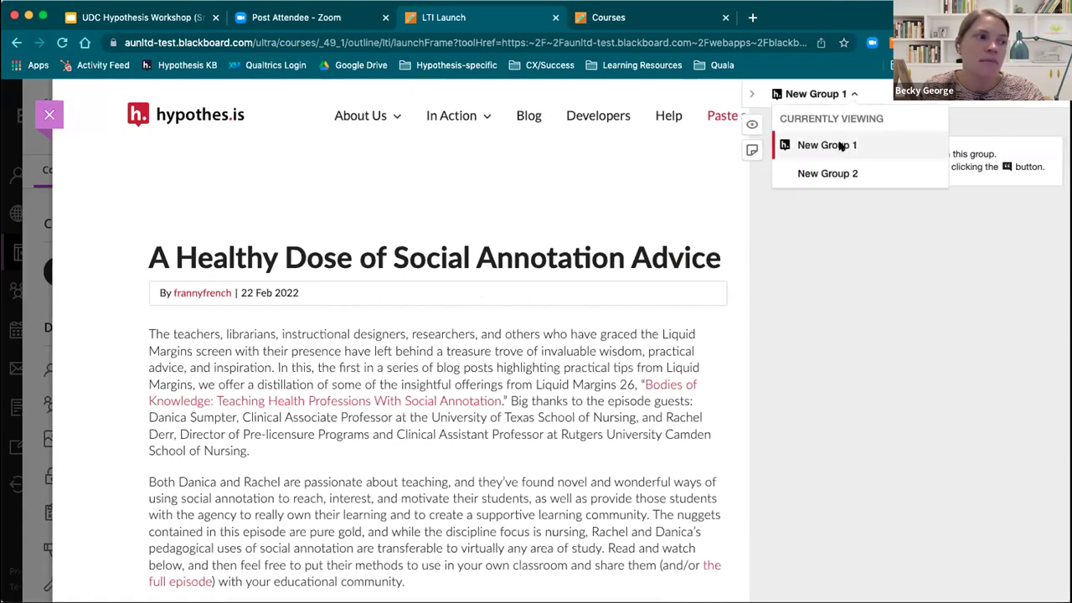
pyautogui.click(842, 147)
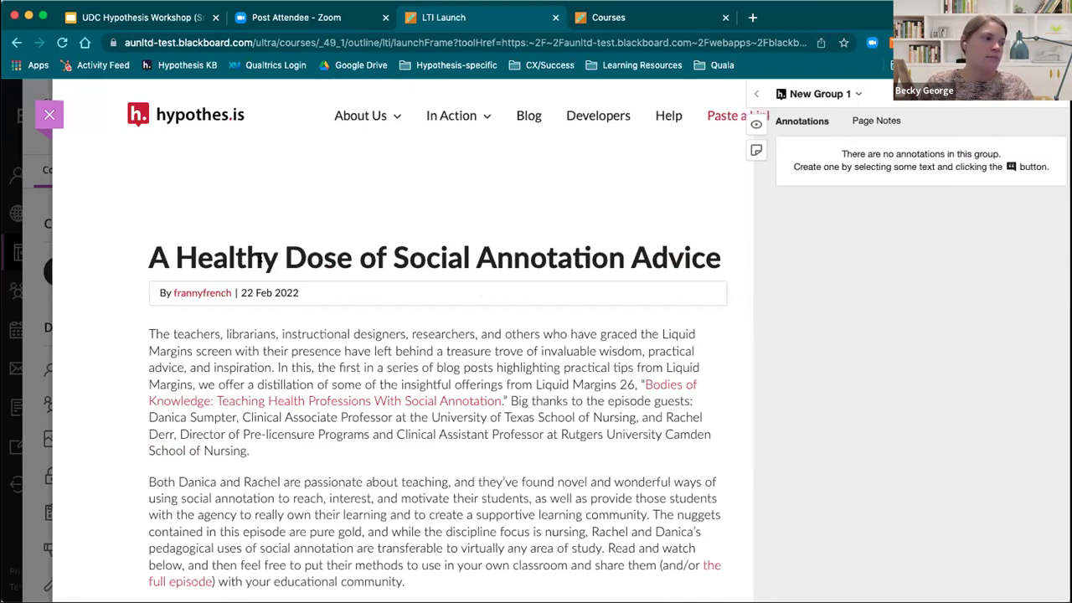
# - Annotate the full article title with "Directions: Group do this today...." and post it to New Group 1
pyautogui.tripleClick(261, 257)
pyautogui.click(683, 300)
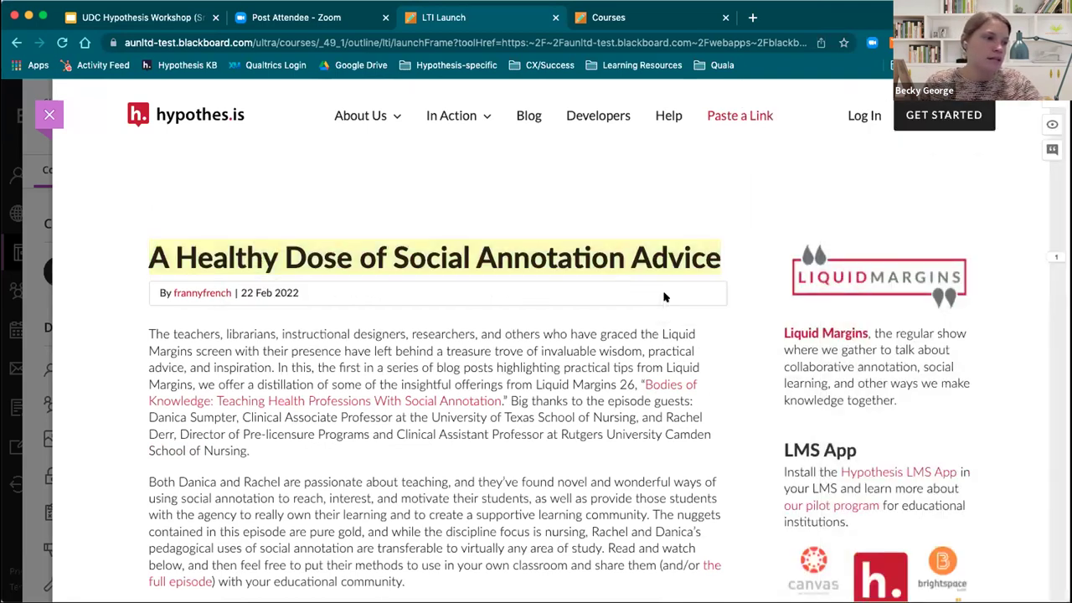
pyautogui.write('Directions; Gr')
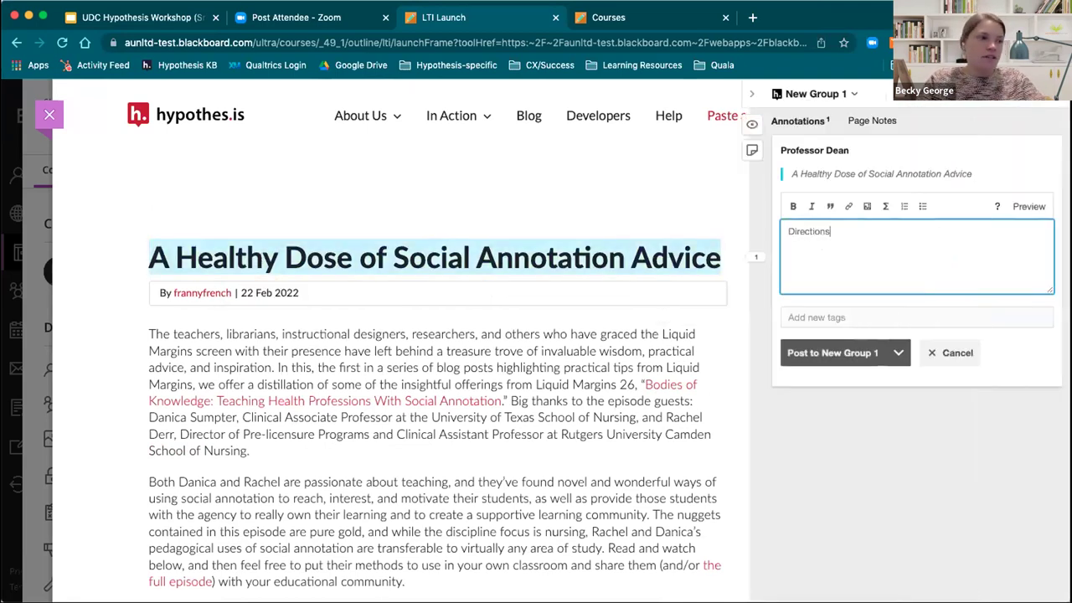
pyautogui.press('BackSpace')
pyautogui.press('BackSpace')
pyautogui.press('BackSpace')
pyautogui.write('Group does t')
pyautogui.press('BackSpace')
pyautogui.press('BackSpace')
pyautogui.press('BackSpace')
pyautogui.press('BackSpace')
pyautogui.write('this today....')
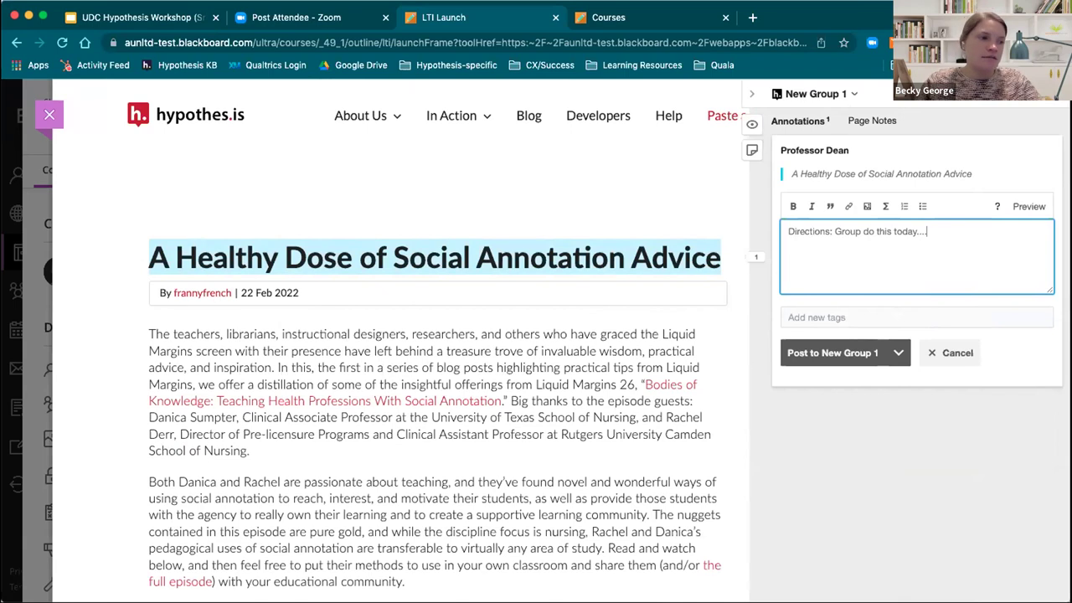
pyautogui.click(845, 355)
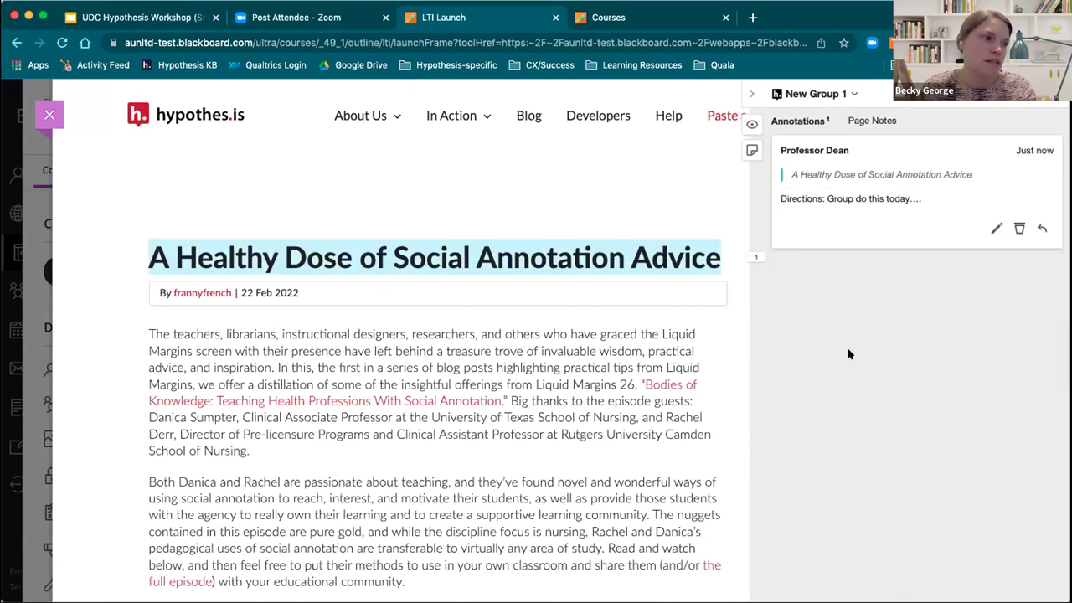
# - Switch to New Group 2, annotate "Annotation Advice" in the title with "Directions; What advice would you give?", and post it
pyautogui.click(835, 95)
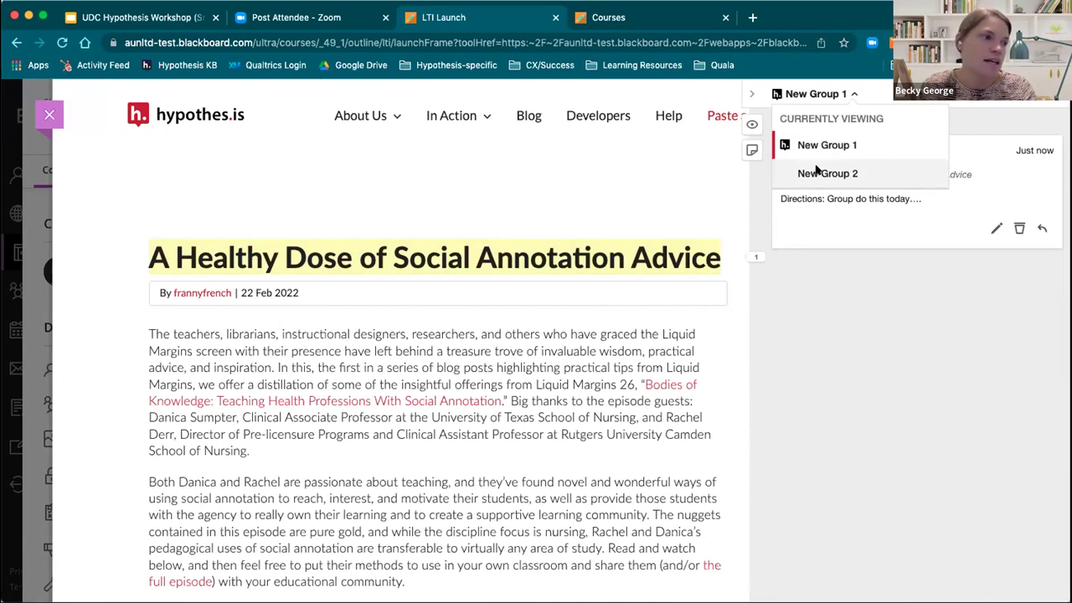
pyautogui.click(816, 172)
pyautogui.moveTo(476, 251); pyautogui.dragTo(721, 259)
pyautogui.write('h')
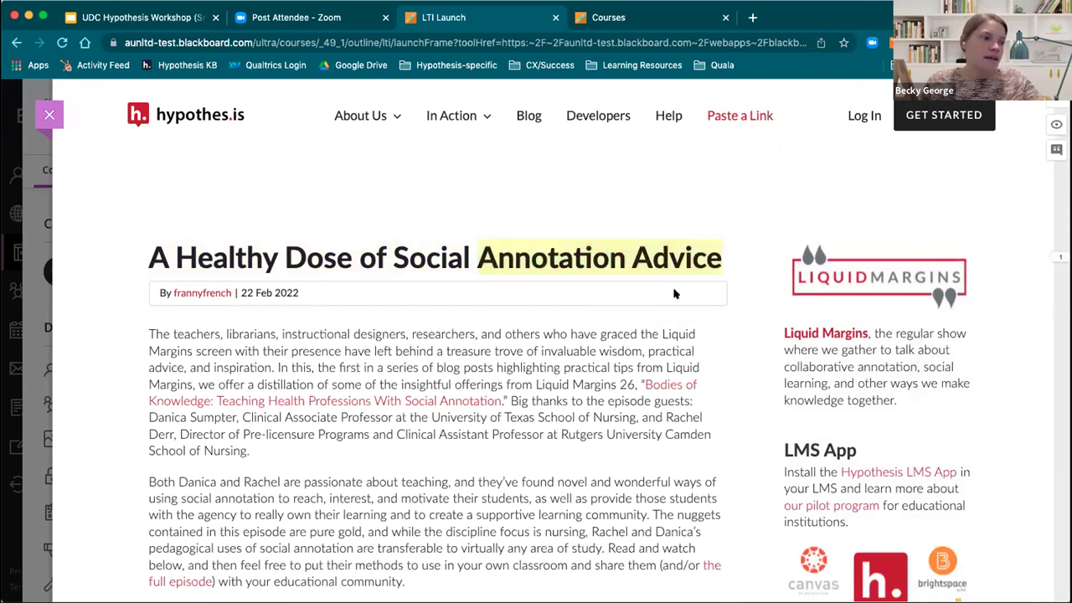
pyautogui.write('Directions; What advice would you give?')
pyautogui.click(850, 352)
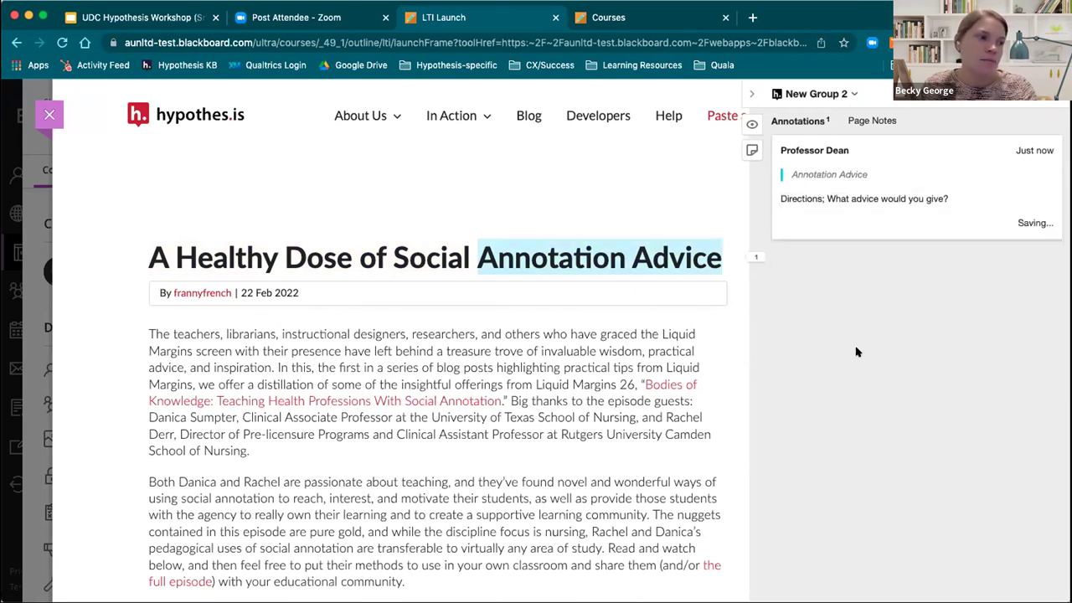
# - Compare the annotations of New Group 2 and New Group 1, finishing on New Group 1 with the annotation sidebar collapsed
pyautogui.click(811, 99)
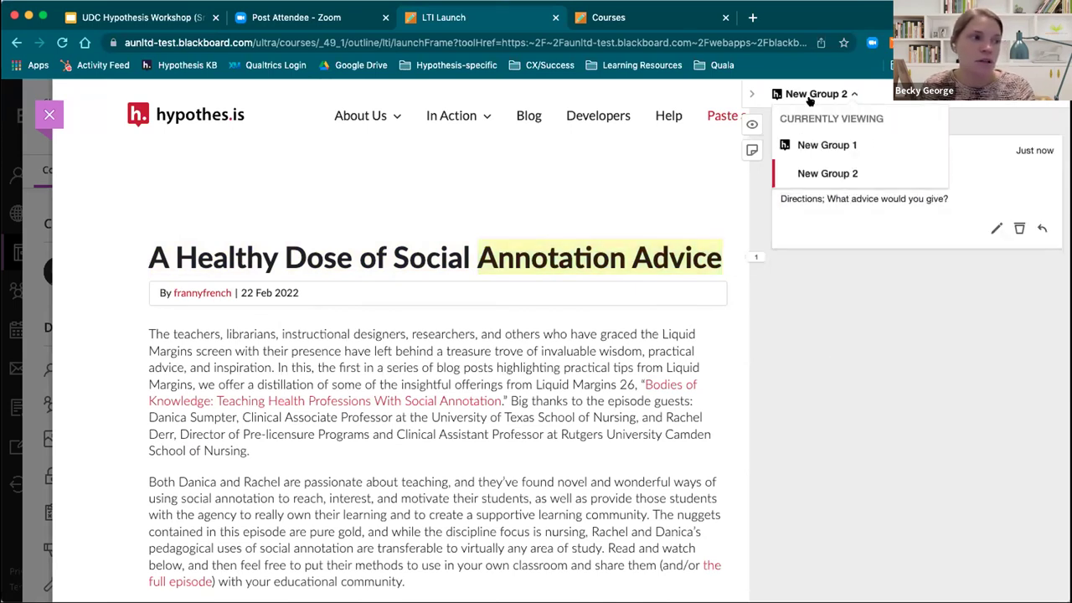
pyautogui.click(630, 359)
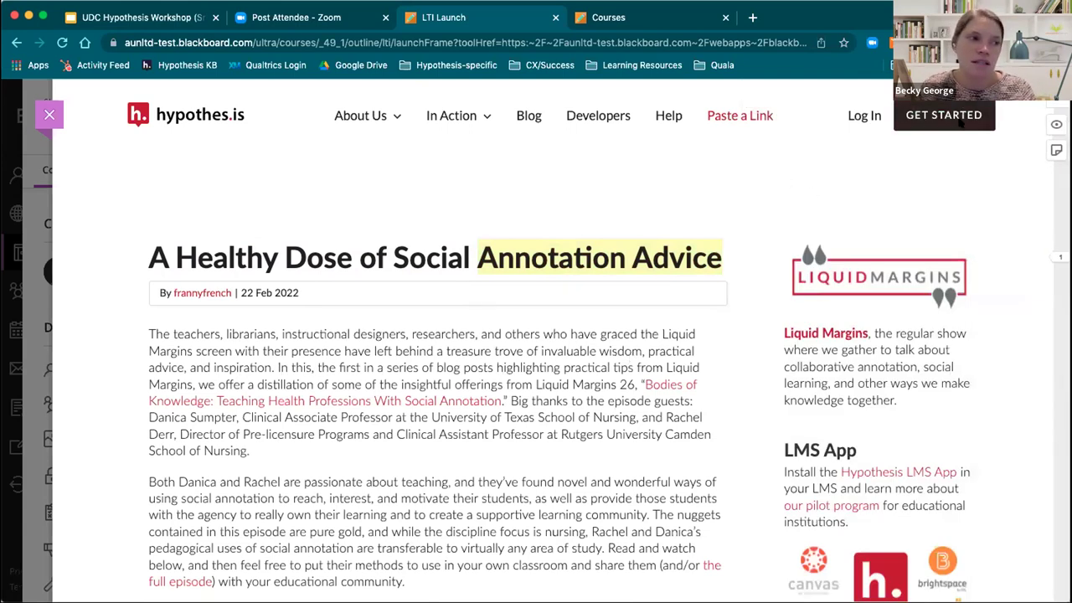
pyautogui.click(1056, 94)
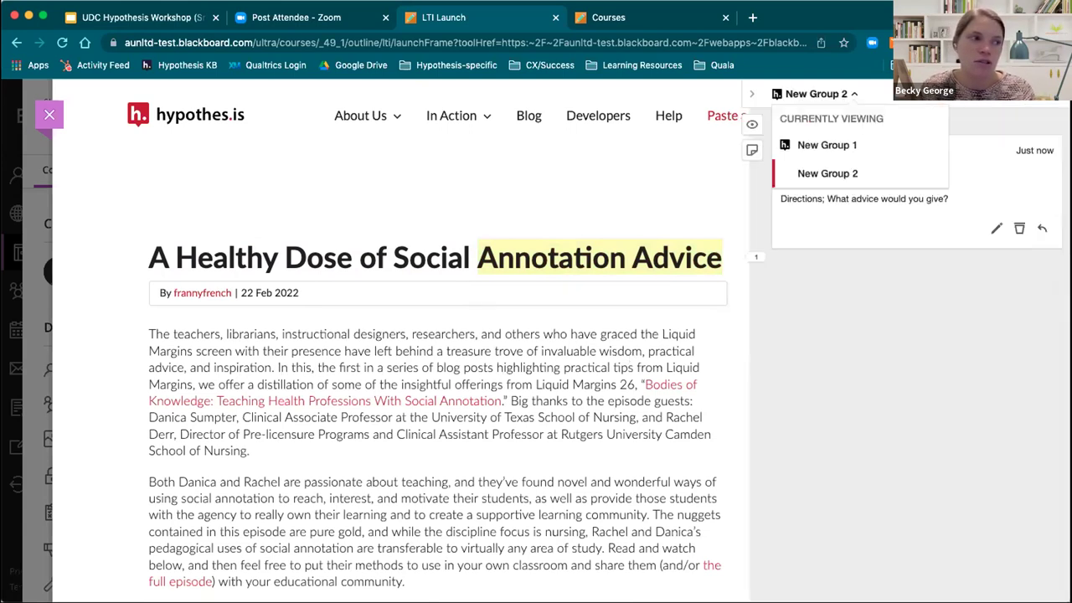
pyautogui.click(832, 173)
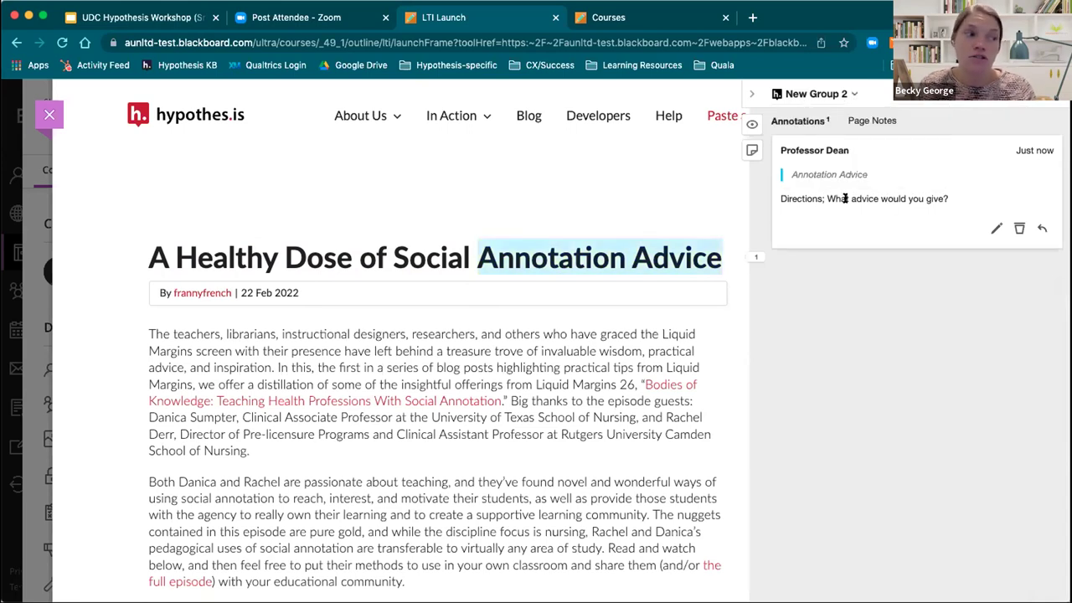
pyautogui.click(817, 93)
pyautogui.click(834, 147)
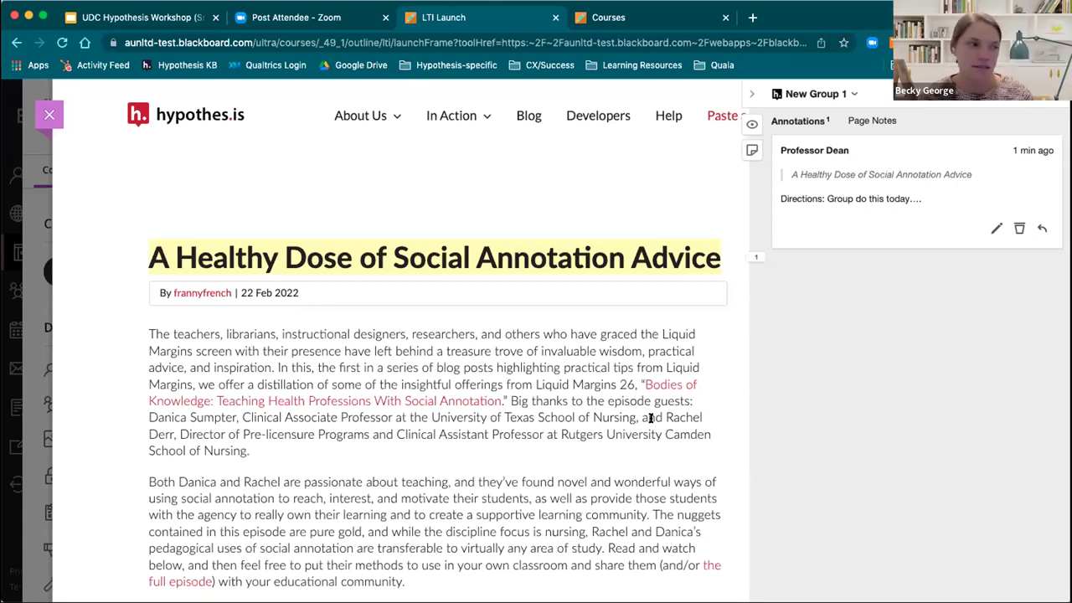
pyautogui.moveTo(452, 116)
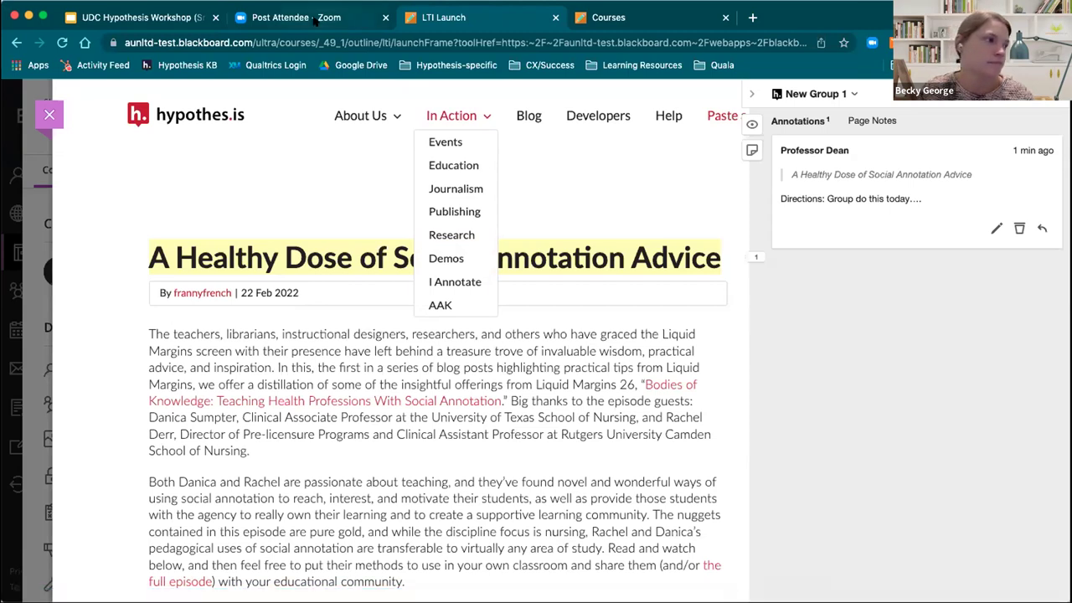
pyautogui.click(364, 442)
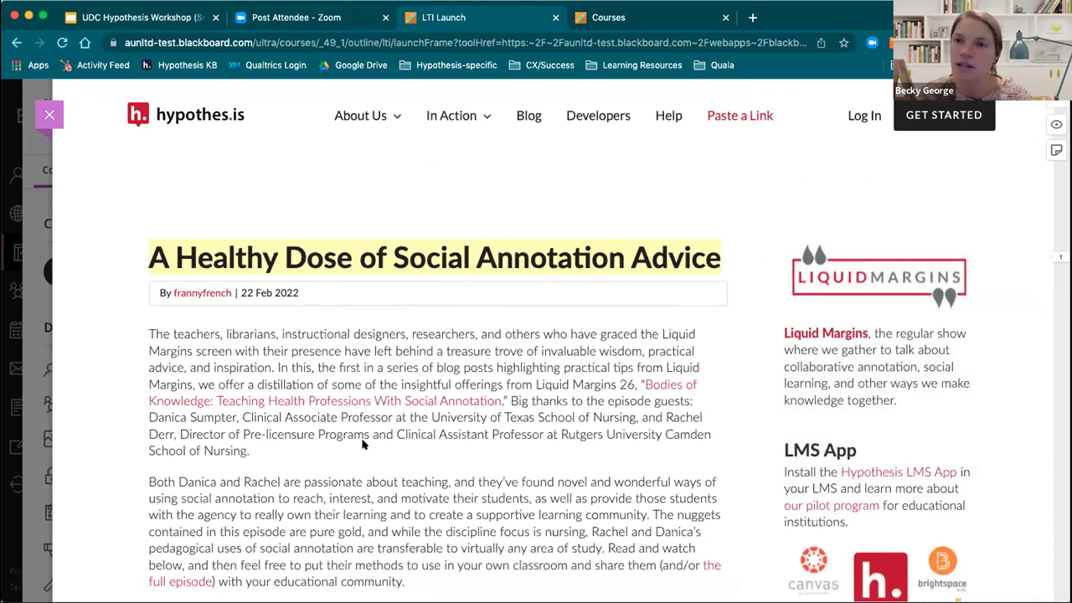